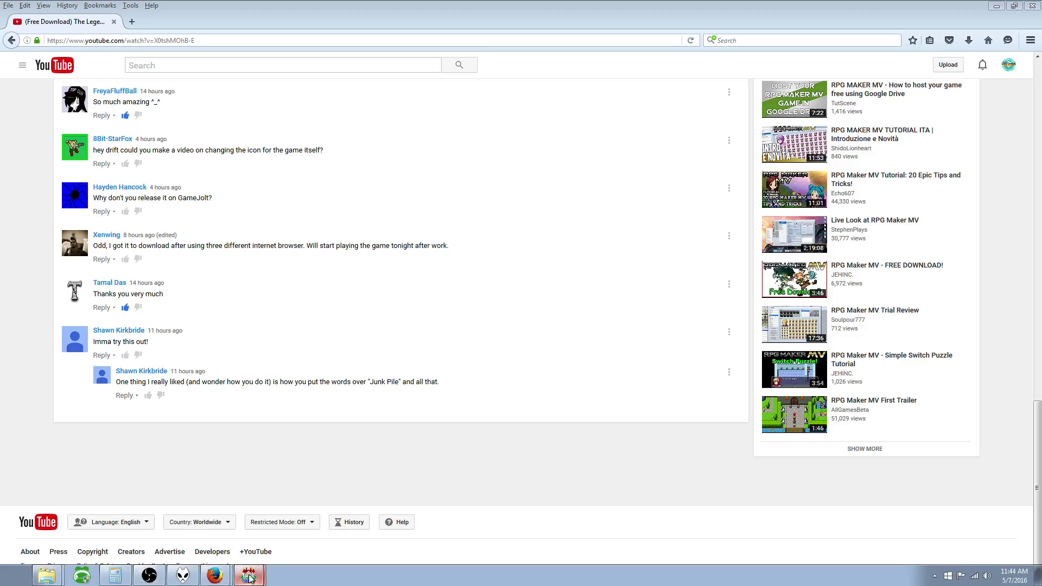
# Step: Read the EventMiniLabel help on the Mini Label Y Buffer, Always Show Mini Label and <Mini Label: text> tags
pyautogui.click(249, 575)
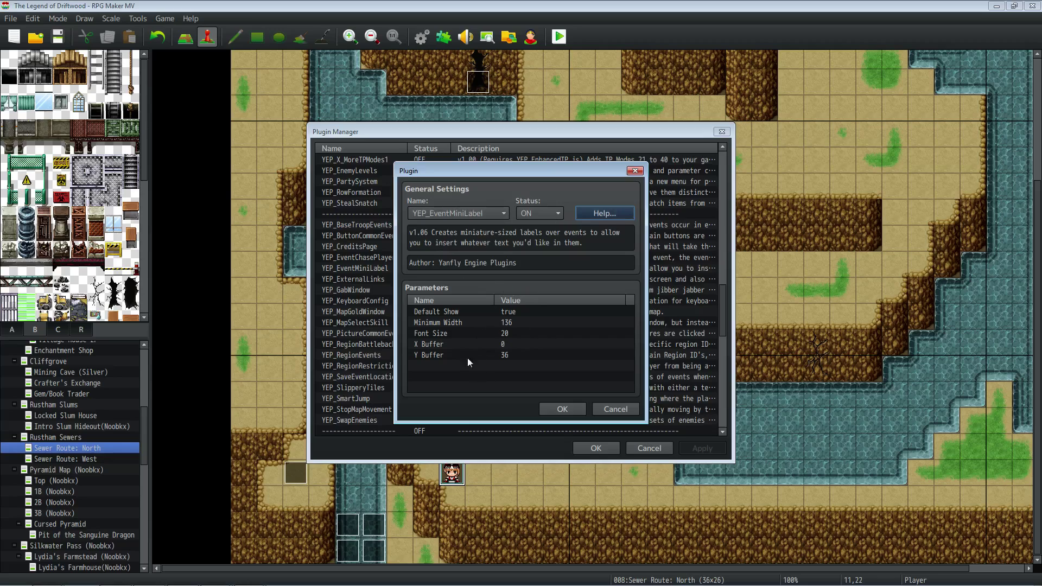
pyautogui.click(604, 212)
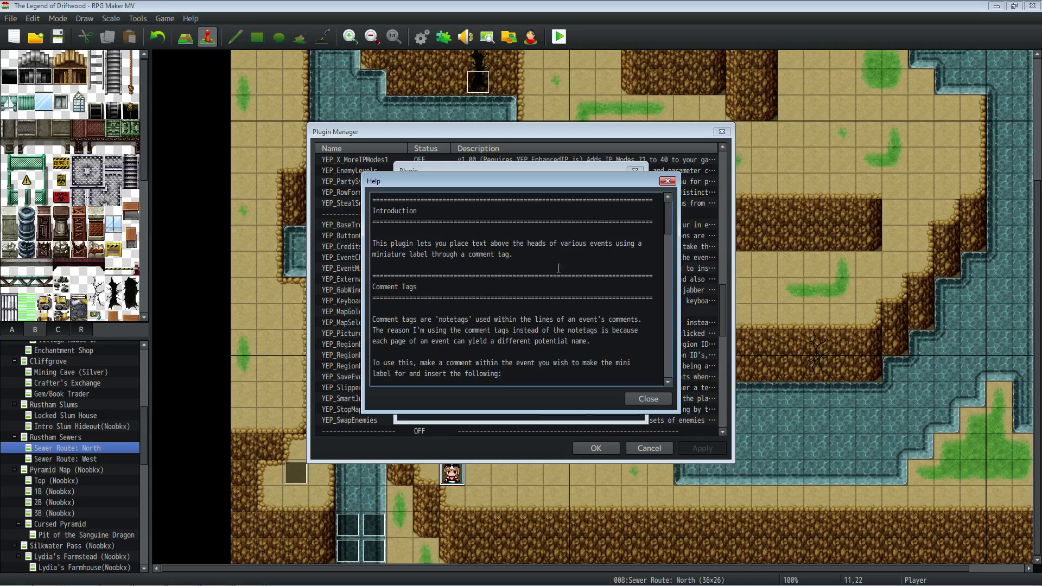
pyautogui.scroll(-6, 516, 278)
pyautogui.moveTo(666, 244)
pyautogui.mouseDown()
pyautogui.moveTo(669, 282)
pyautogui.moveTo(671, 260)
pyautogui.mouseUp()
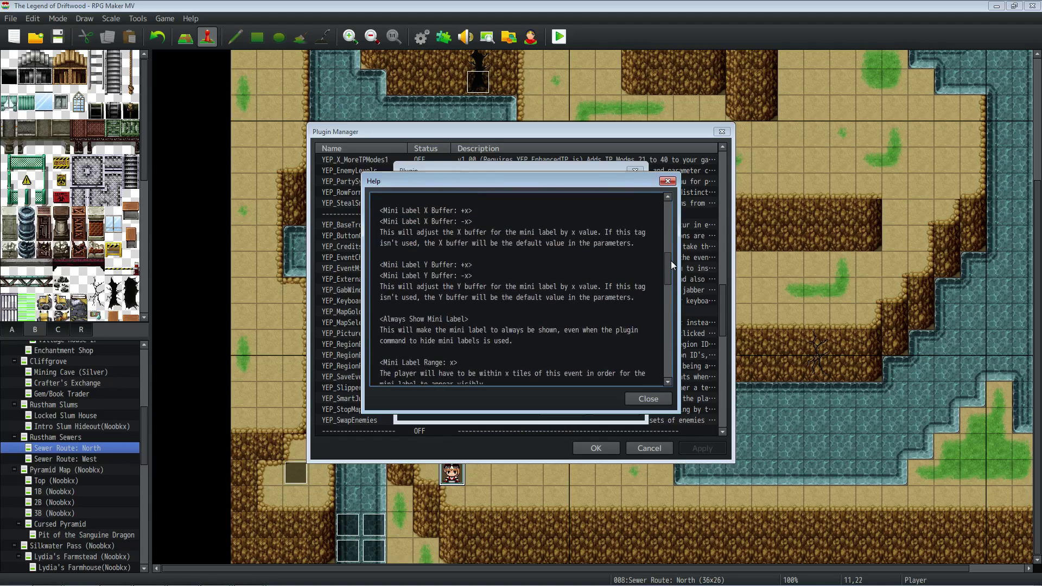
pyautogui.moveTo(481, 269); pyautogui.dragTo(372, 276)
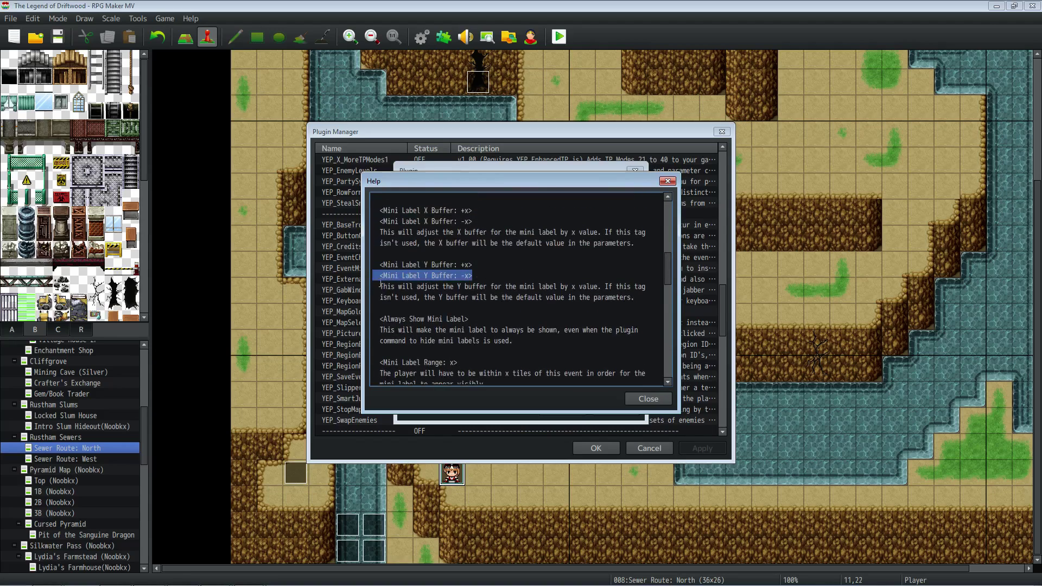
pyautogui.moveTo(469, 319); pyautogui.dragTo(372, 319)
pyautogui.scroll(-2, 417, 317)
pyautogui.scroll(6, 477, 317)
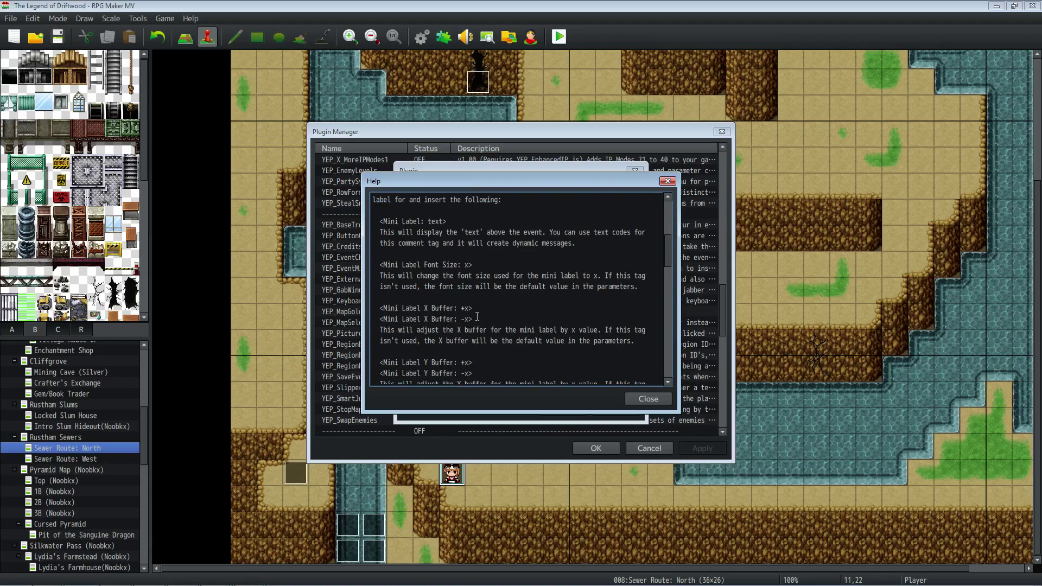
pyautogui.moveTo(456, 286); pyautogui.dragTo(373, 287)
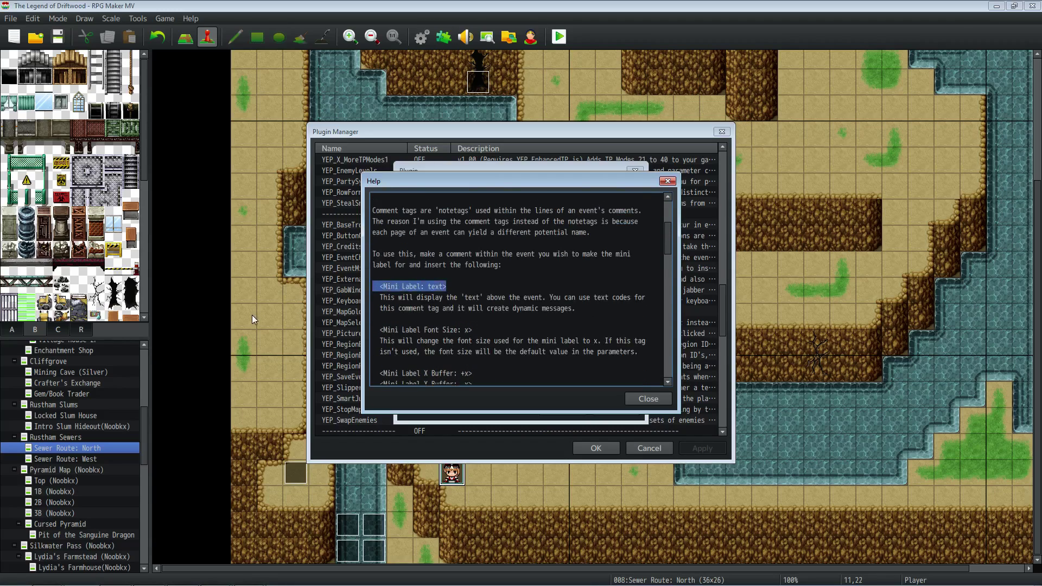
# Step: Read the HideMiniLabel through RefreshMiniLabel plugin commands and the changelog
pyautogui.scroll(-2, 427, 270)
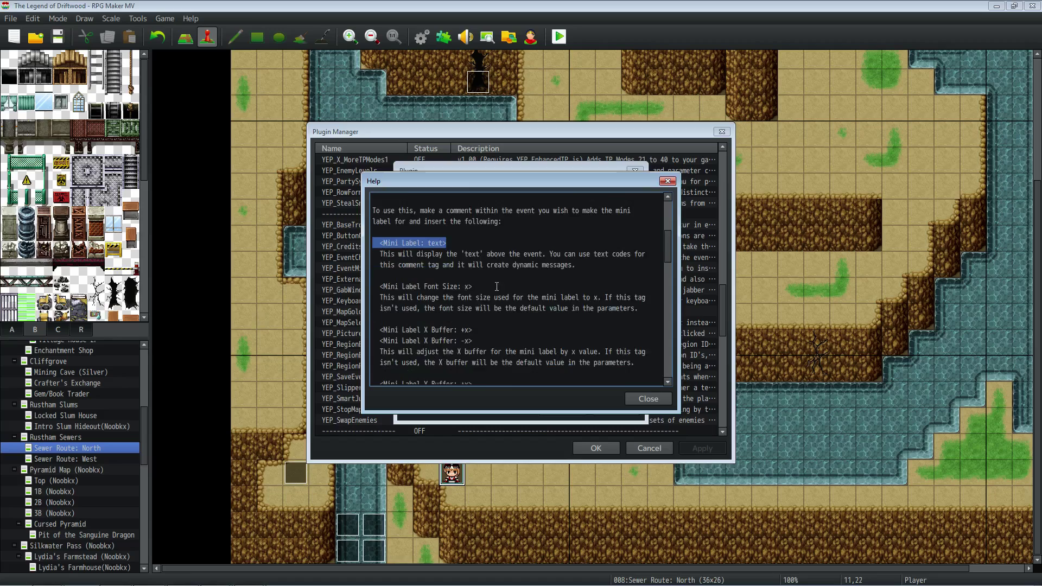
pyautogui.scroll(-2, 496, 286)
pyautogui.scroll(4, 496, 286)
pyautogui.scroll(-2, 497, 286)
pyautogui.scroll(-7, 566, 311)
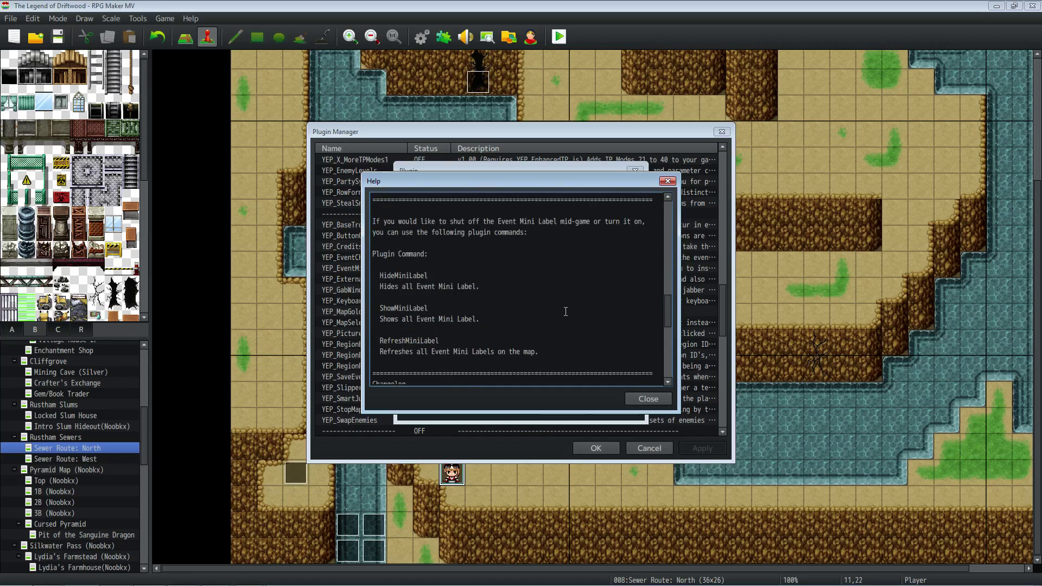
pyautogui.scroll(-1, 566, 311)
pyautogui.moveTo(504, 319); pyautogui.dragTo(373, 242)
pyautogui.click(502, 292)
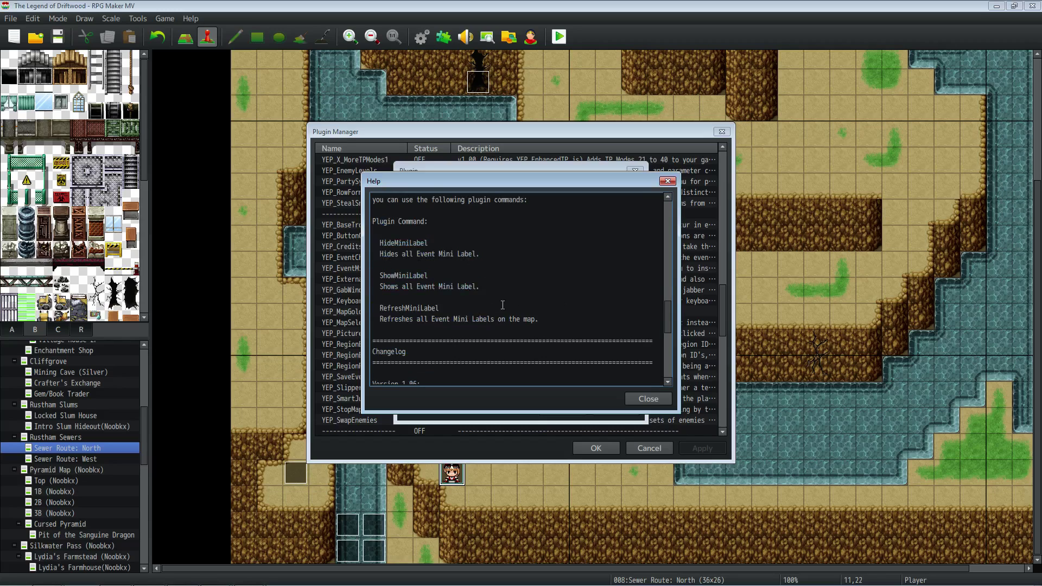
pyautogui.scroll(-7, 505, 292)
pyautogui.scroll(-1, 518, 291)
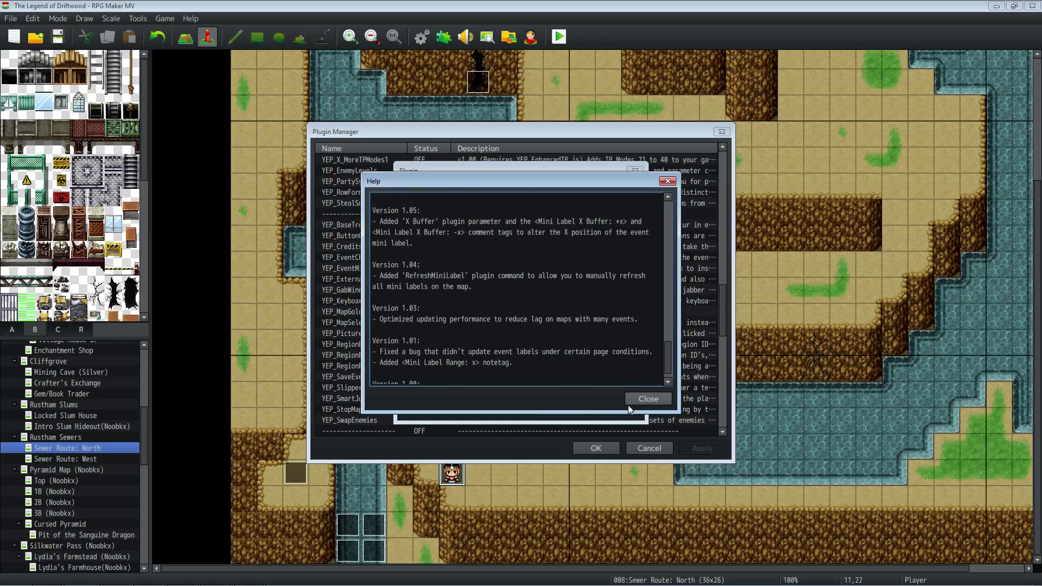
# Step: Close the EventMiniLabel help and settings, then review the installed Yanfly plugins in Plugin Manager
pyautogui.click(647, 399)
pyautogui.click(558, 409)
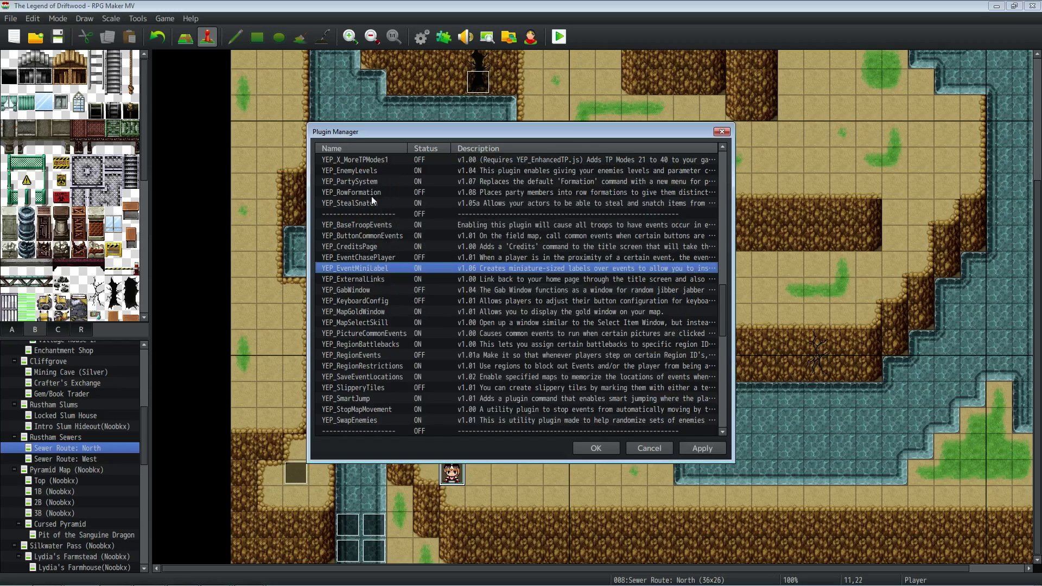
pyautogui.scroll(3, 391, 258)
pyautogui.scroll(11, 393, 252)
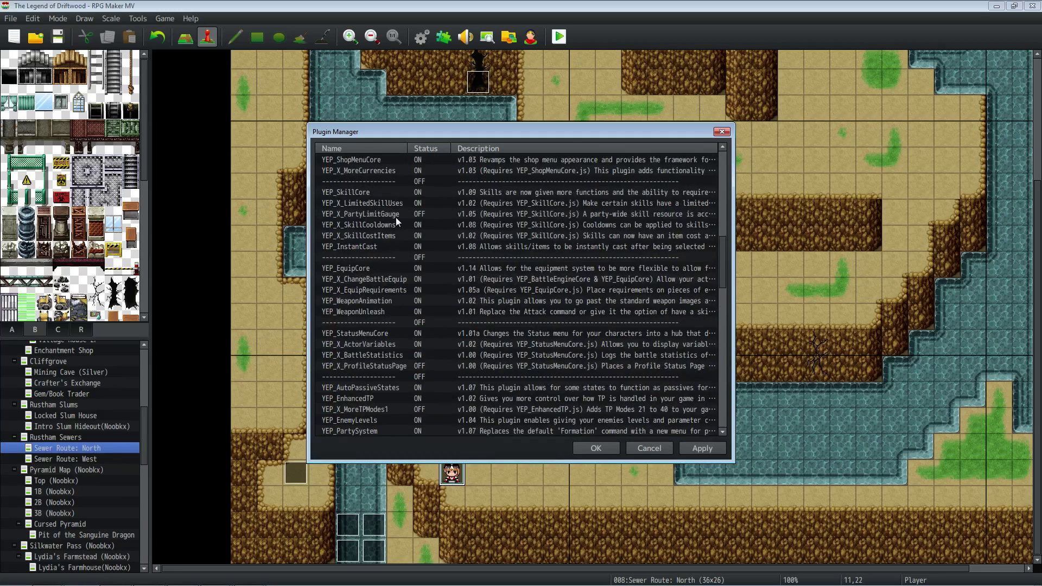
pyautogui.scroll(-8, 395, 205)
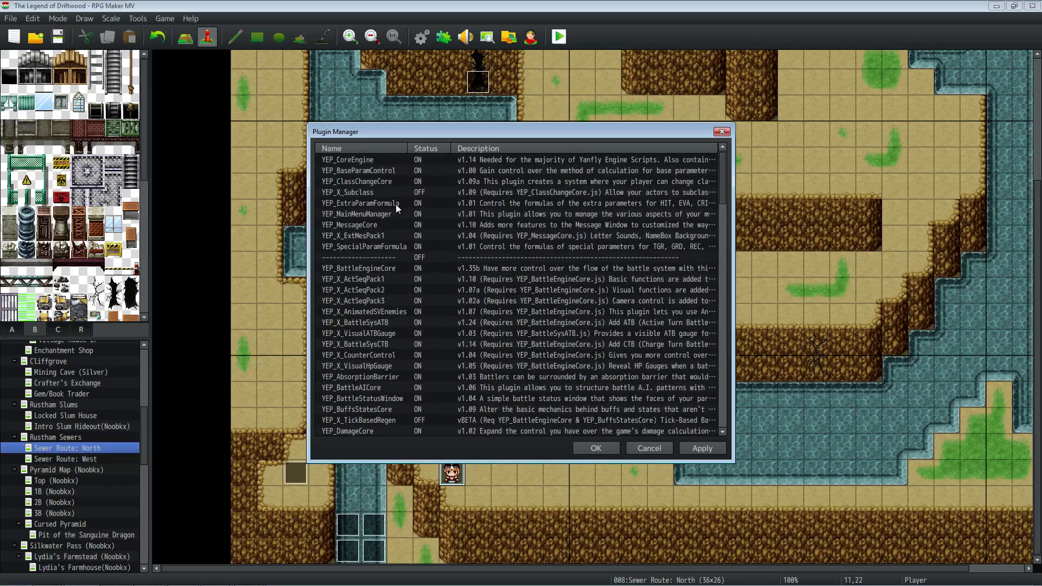
pyautogui.scroll(-5, 397, 202)
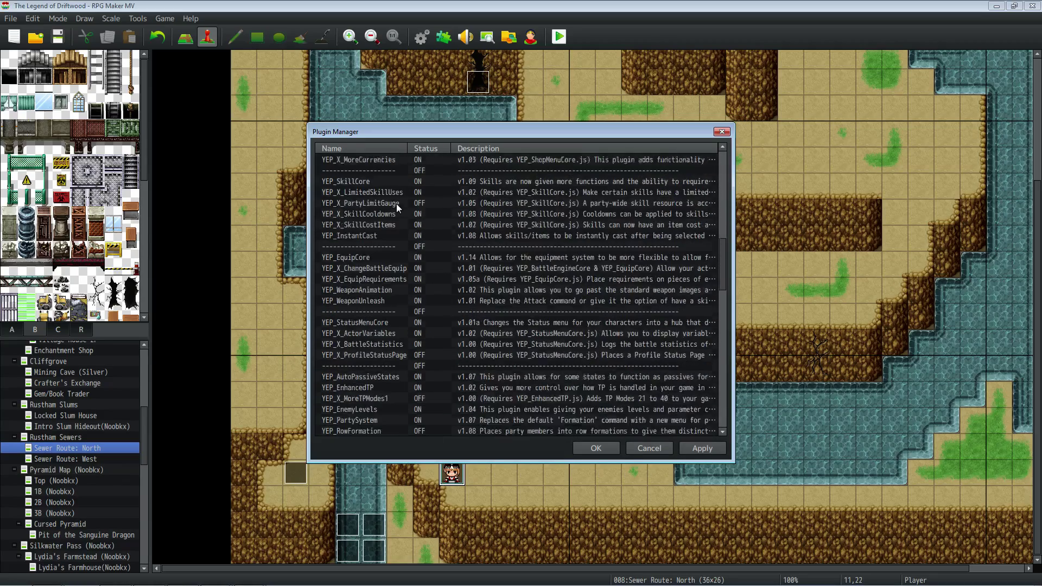
pyautogui.scroll(-2, 401, 208)
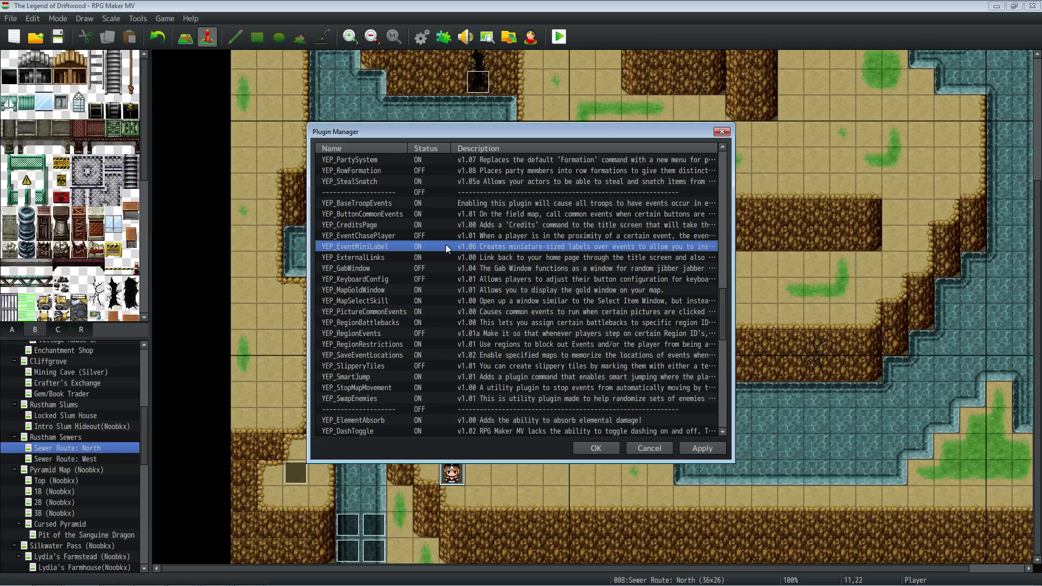
# Step: Move event EV010 to 11,20, just above the rubble pile, and check its commands
pyautogui.click(587, 448)
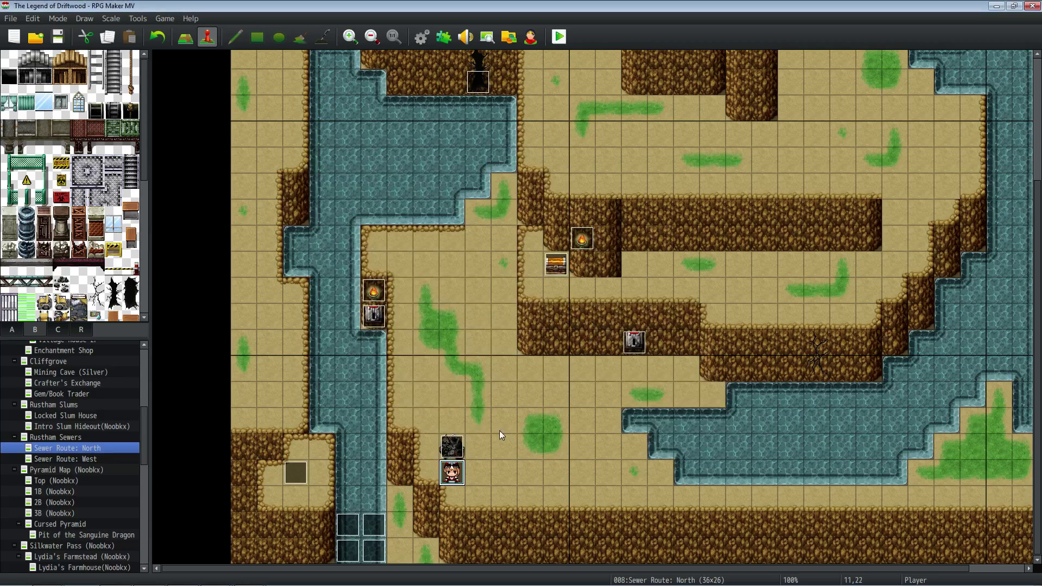
pyautogui.moveTo(455, 453); pyautogui.dragTo(493, 449)
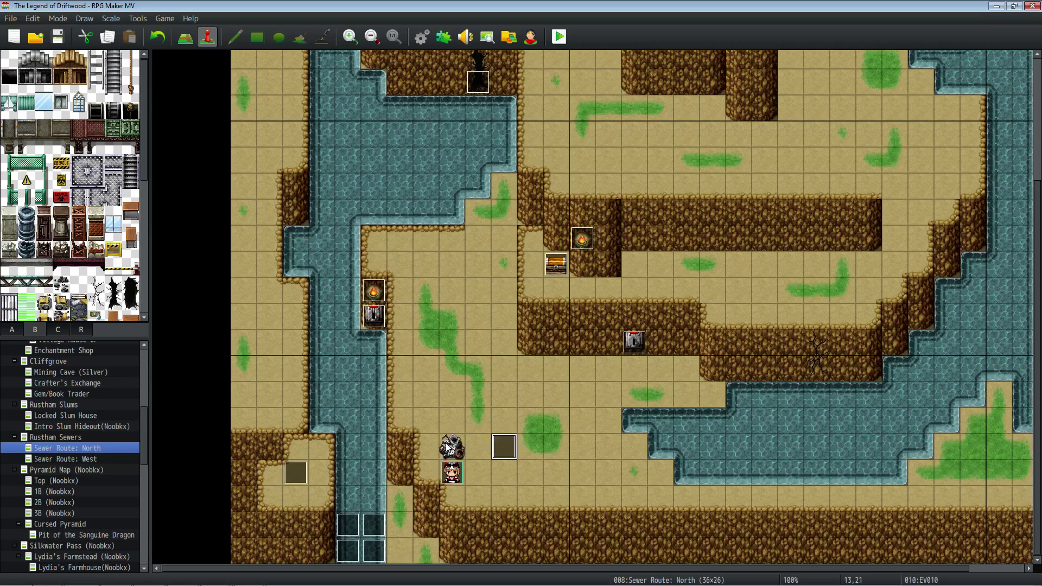
pyautogui.moveTo(501, 447); pyautogui.dragTo(452, 421)
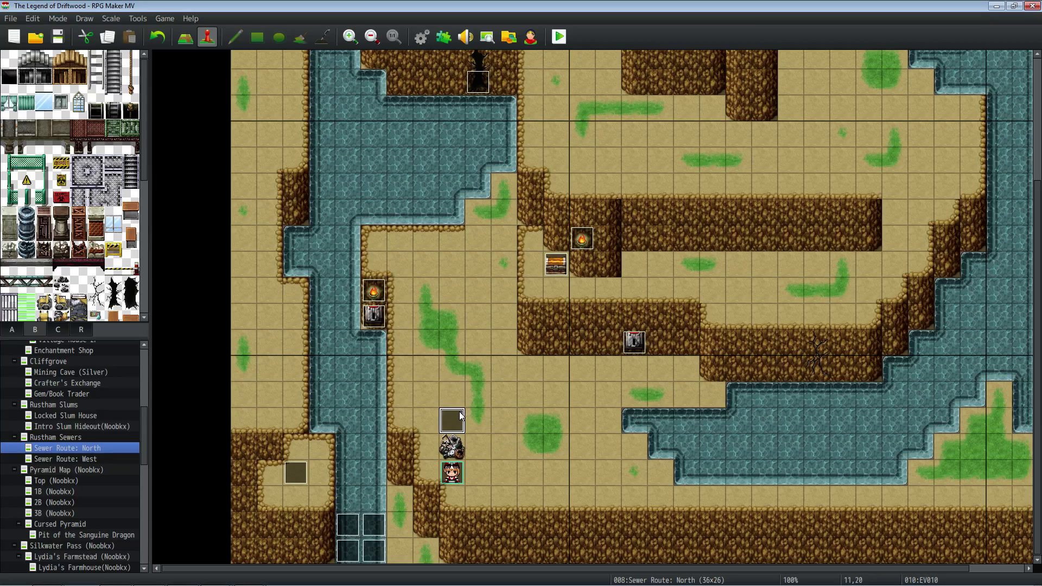
pyautogui.doubleClick(450, 422)
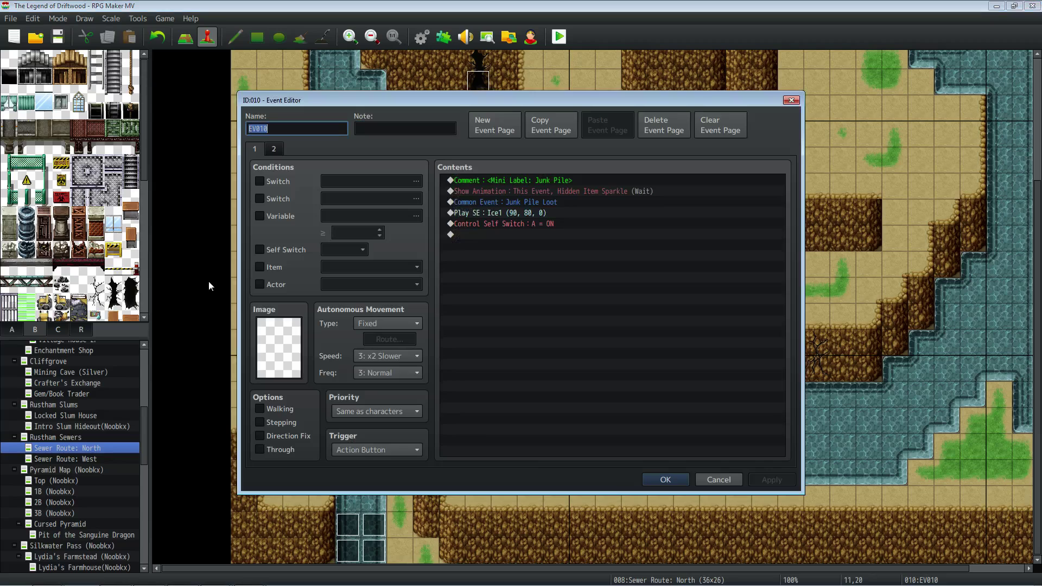
pyautogui.click(672, 484)
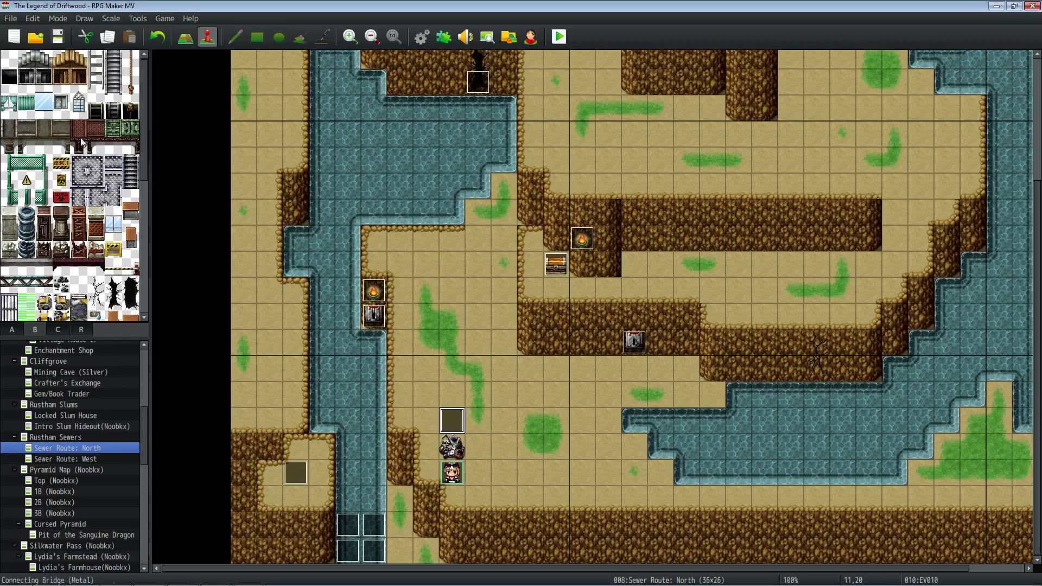
# Step: Paint a debris tile from tileset tab C onto map tile 13,19
pyautogui.press('F5')
pyautogui.click(13, 330)
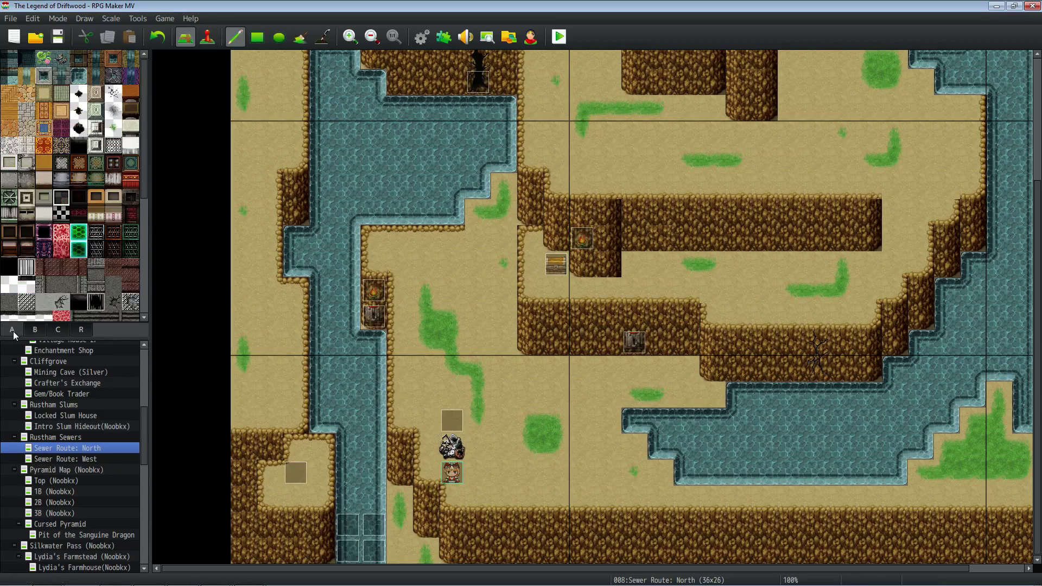
pyautogui.scroll(-3, 146, 200)
pyautogui.scroll(-1, 145, 233)
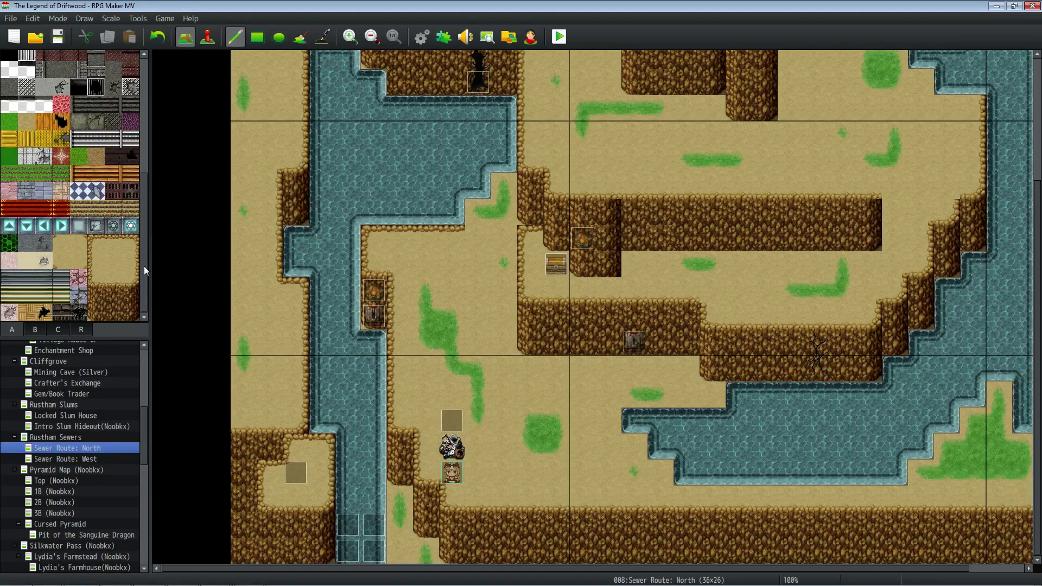
pyautogui.scroll(5, 139, 161)
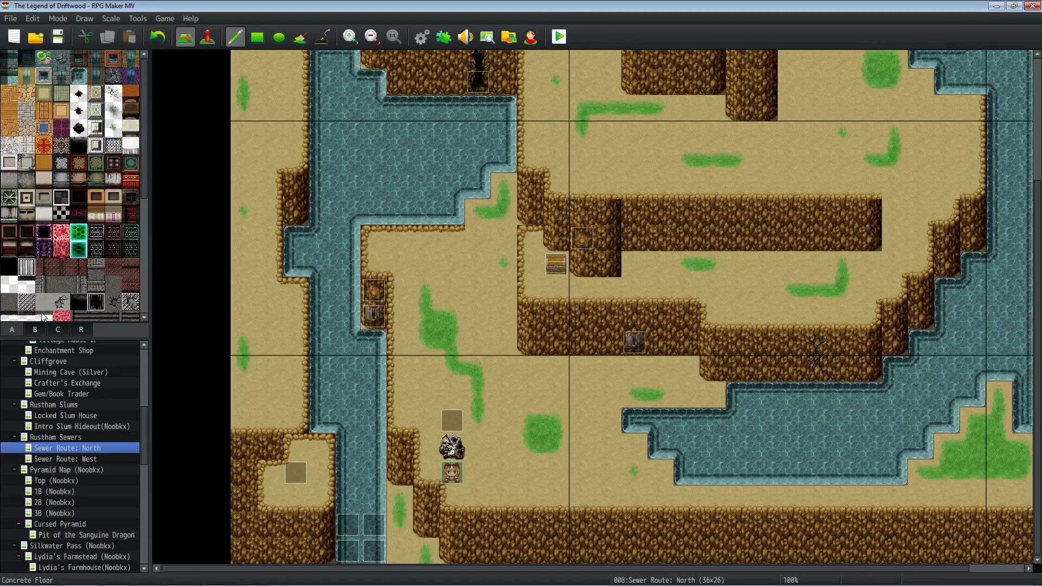
pyautogui.scroll(-6, 65, 263)
pyautogui.scroll(2, 65, 263)
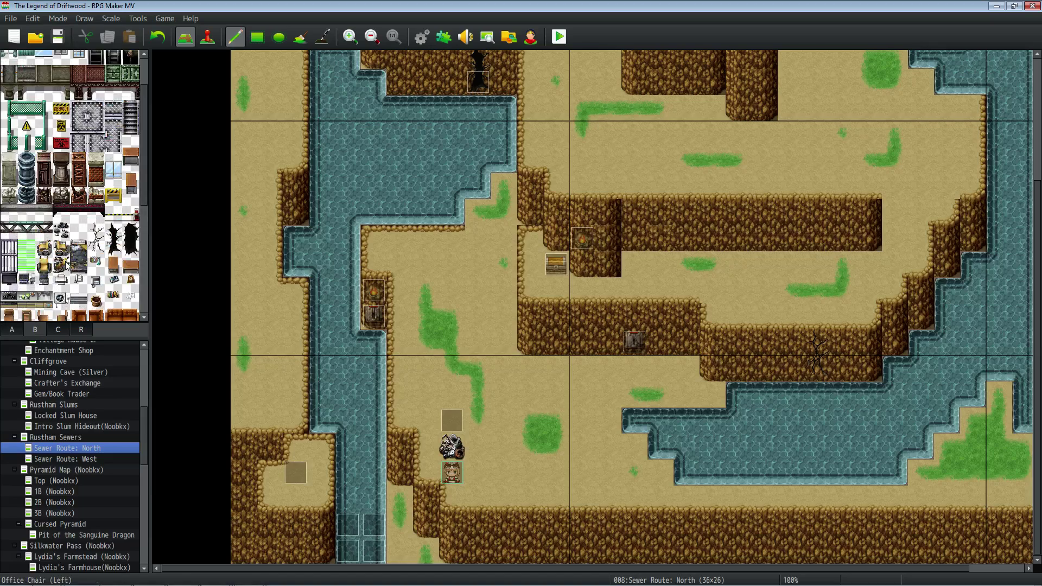
pyautogui.scroll(-3, 145, 240)
pyautogui.scroll(-1, 145, 239)
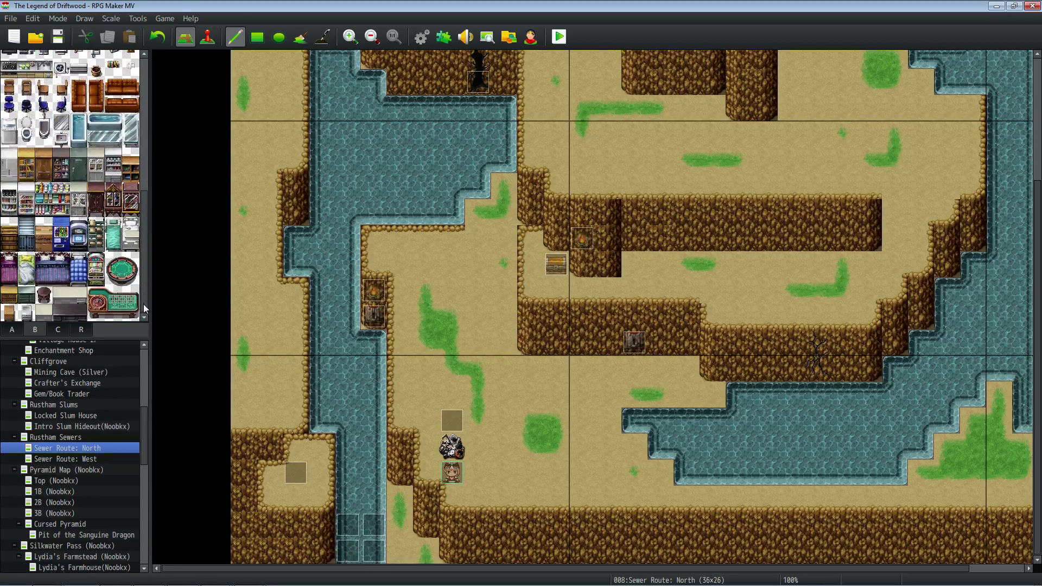
pyautogui.click(57, 329)
pyautogui.click(78, 232)
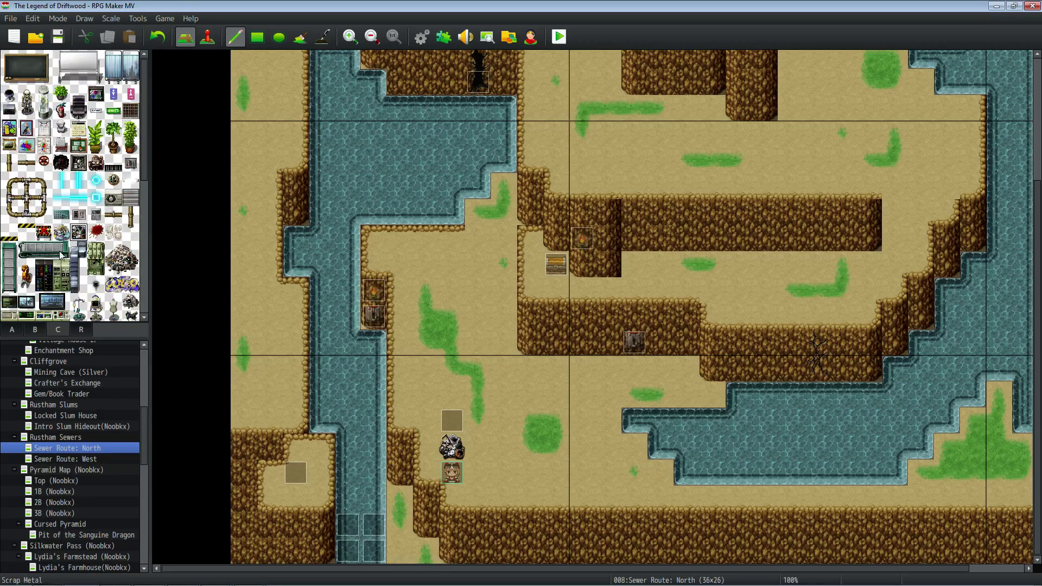
pyautogui.click(503, 394)
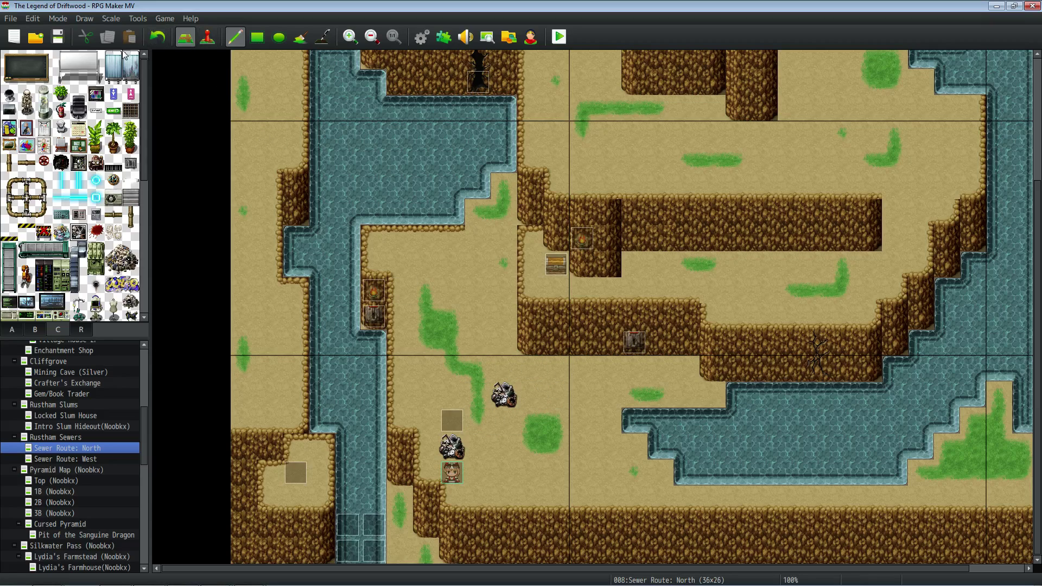
# Step: Move the junk-pile event down to 11,21 onto the rock and open it
pyautogui.press('F6')
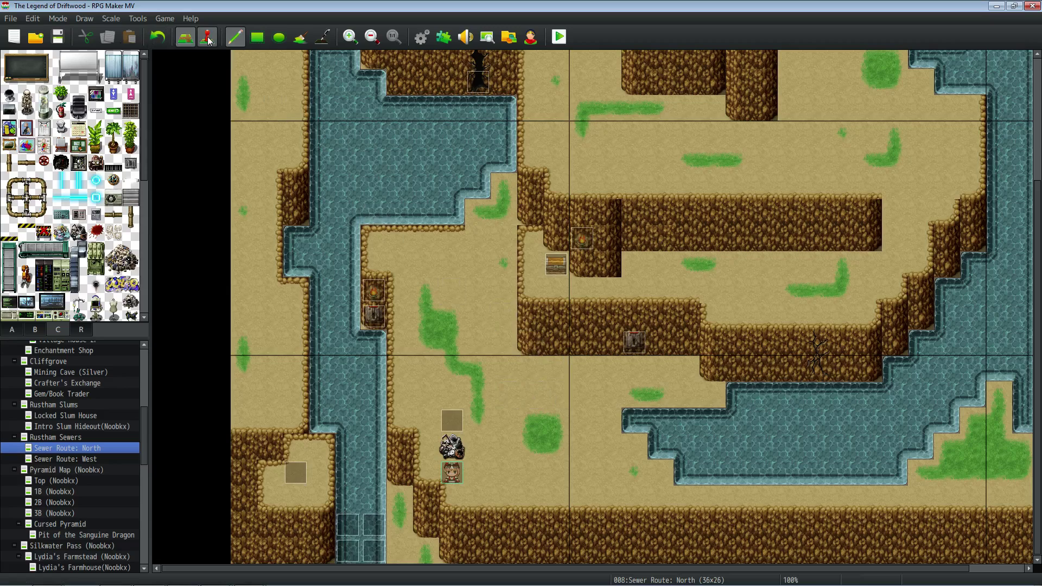
pyautogui.moveTo(451, 421); pyautogui.dragTo(456, 447)
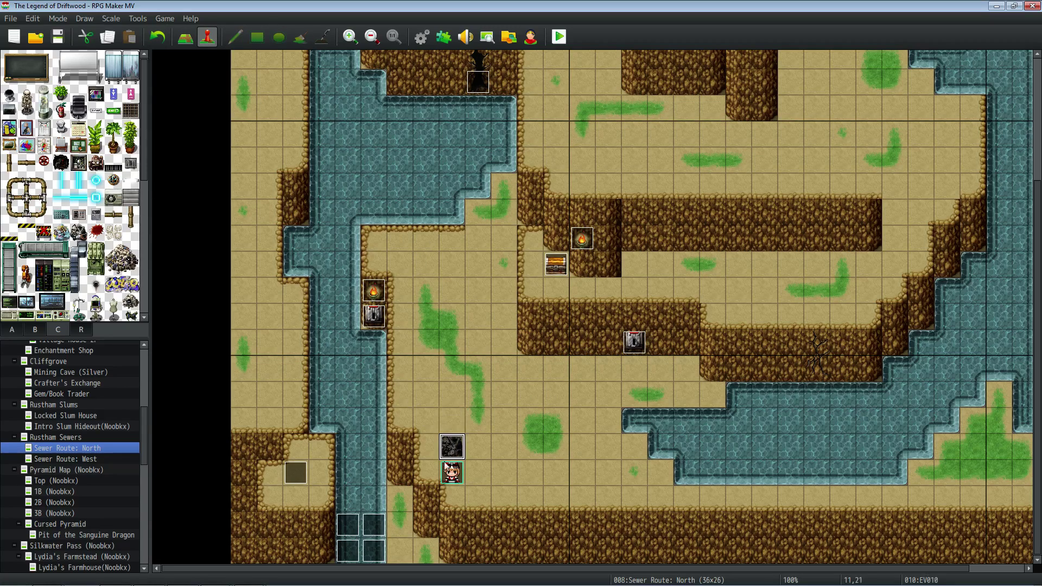
pyautogui.doubleClick(456, 447)
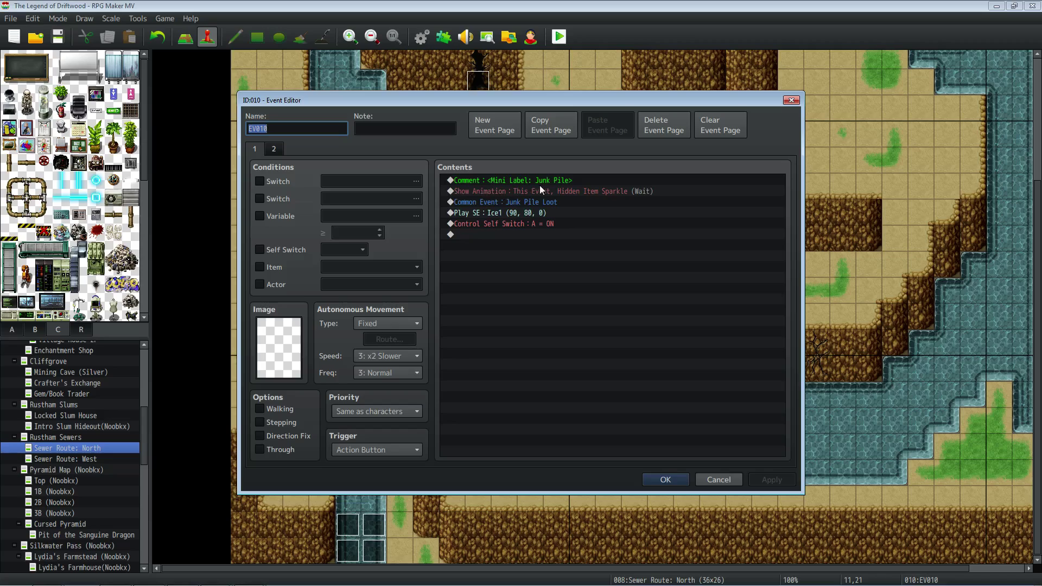
# Step: Review its Mini Label comment, Junk Pile Loot common event and self switch A commands
pyautogui.click(496, 181)
pyautogui.click(498, 237)
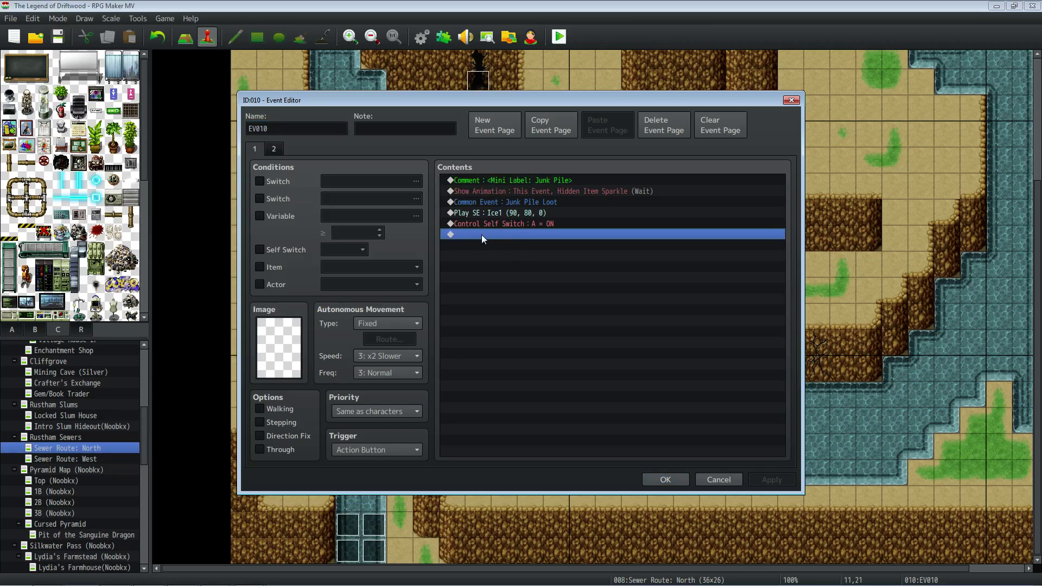
pyautogui.click(524, 182)
pyautogui.click(526, 188)
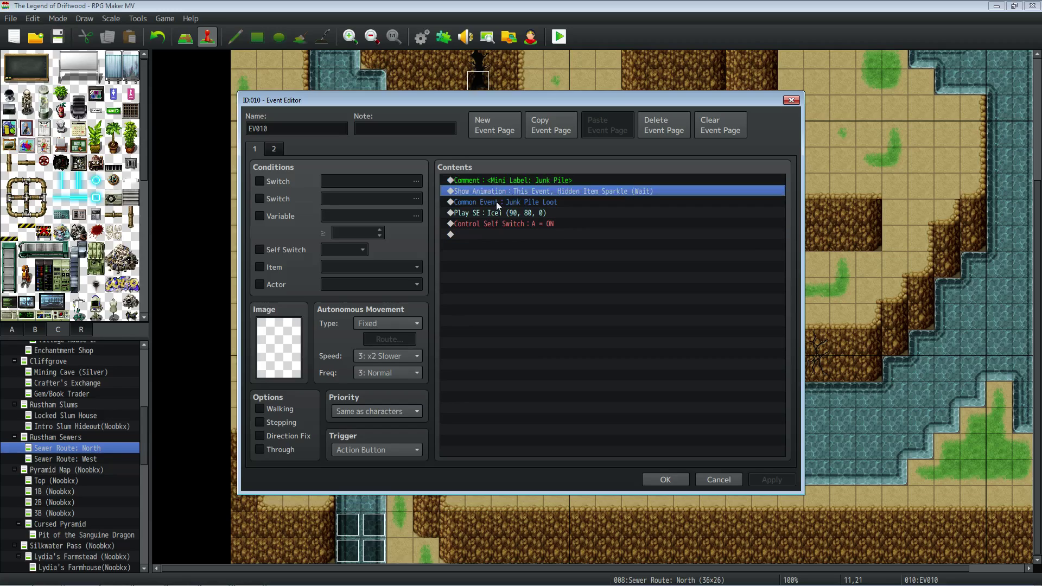
pyautogui.click(494, 203)
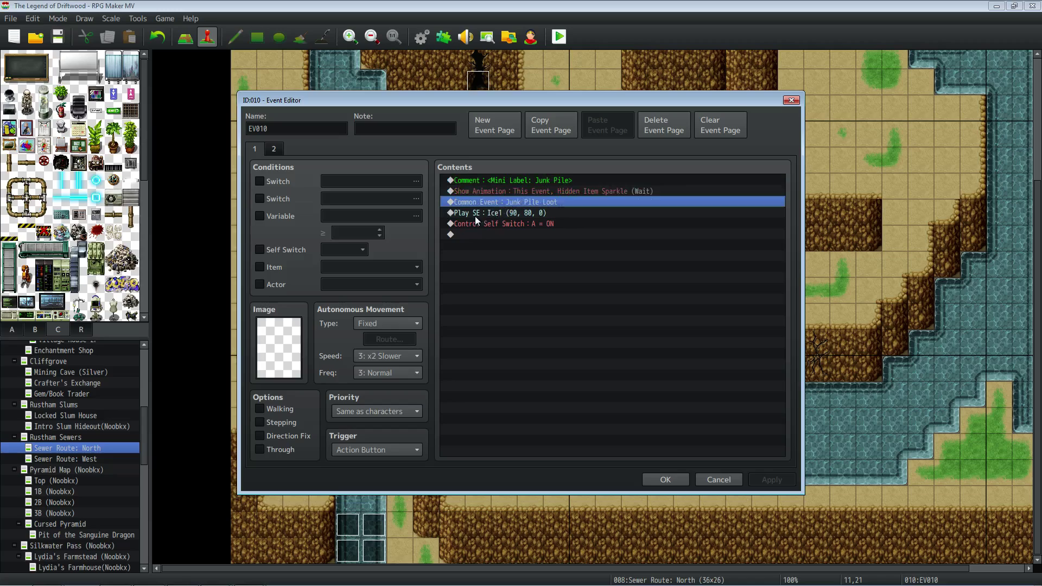
pyautogui.click(475, 214)
pyautogui.click(500, 224)
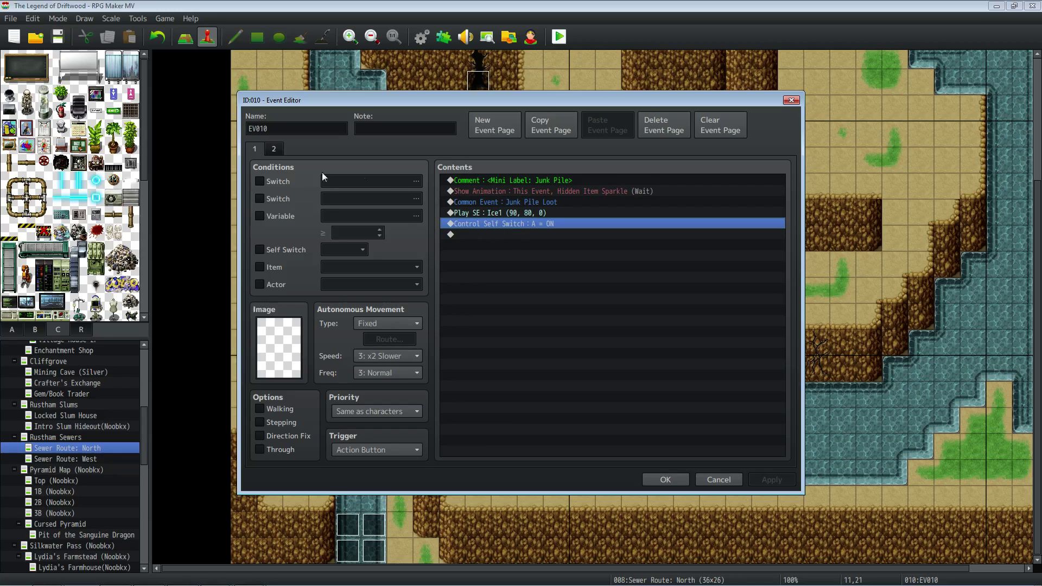
pyautogui.click(493, 179)
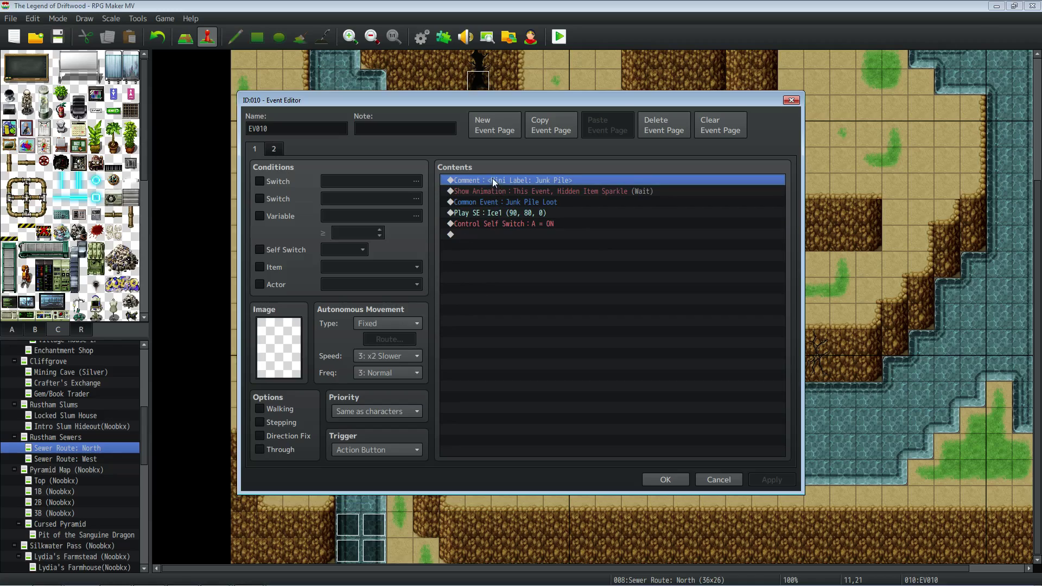
pyautogui.click(479, 234)
pyautogui.click(484, 224)
pyautogui.click(468, 234)
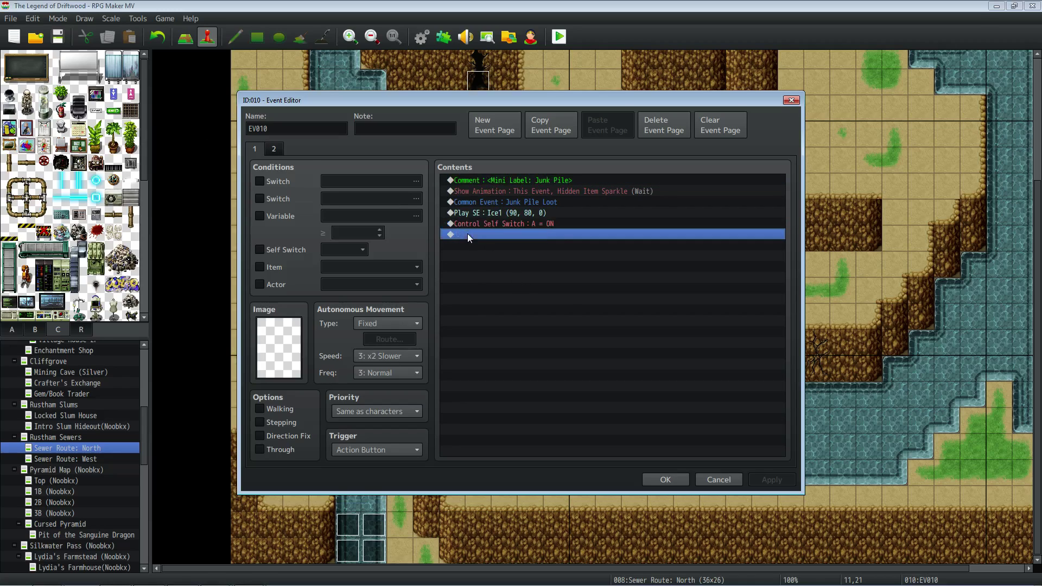
# Step: Start inserting a new Comment command, then cancel without adding anything
pyautogui.rightClick(467, 233)
pyautogui.click(487, 242)
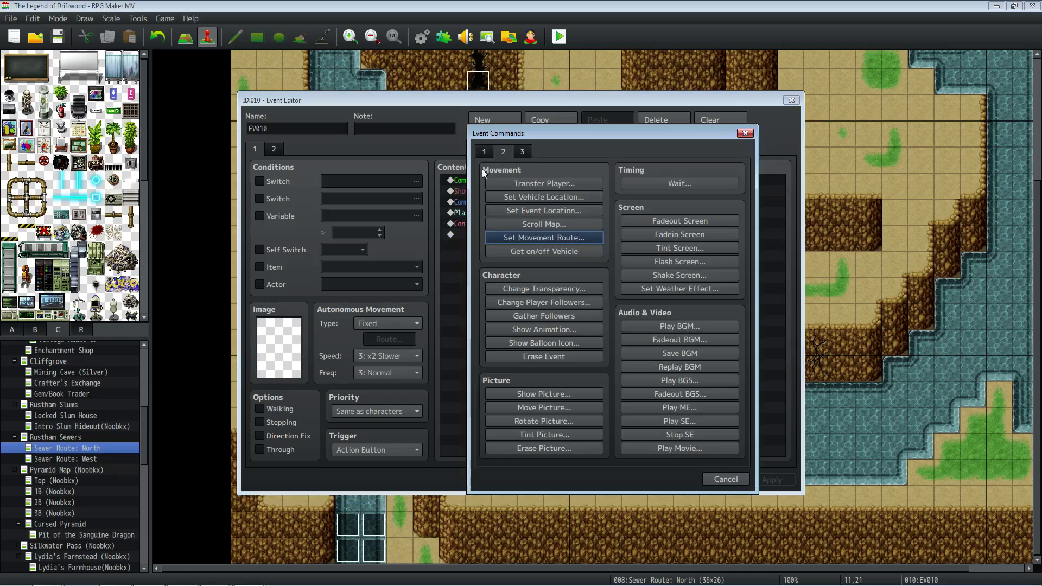
pyautogui.click(489, 152)
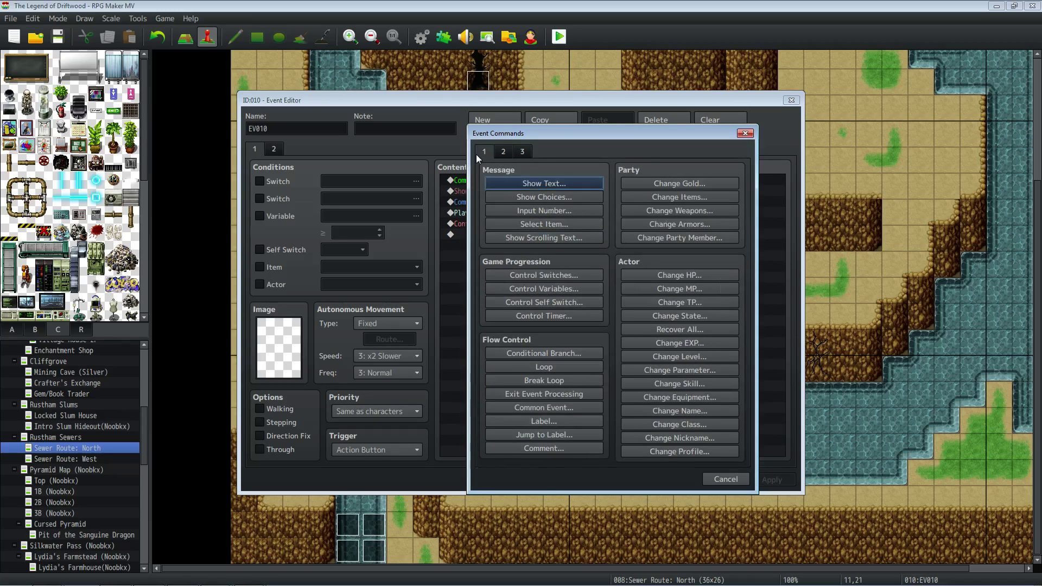
pyautogui.click(534, 447)
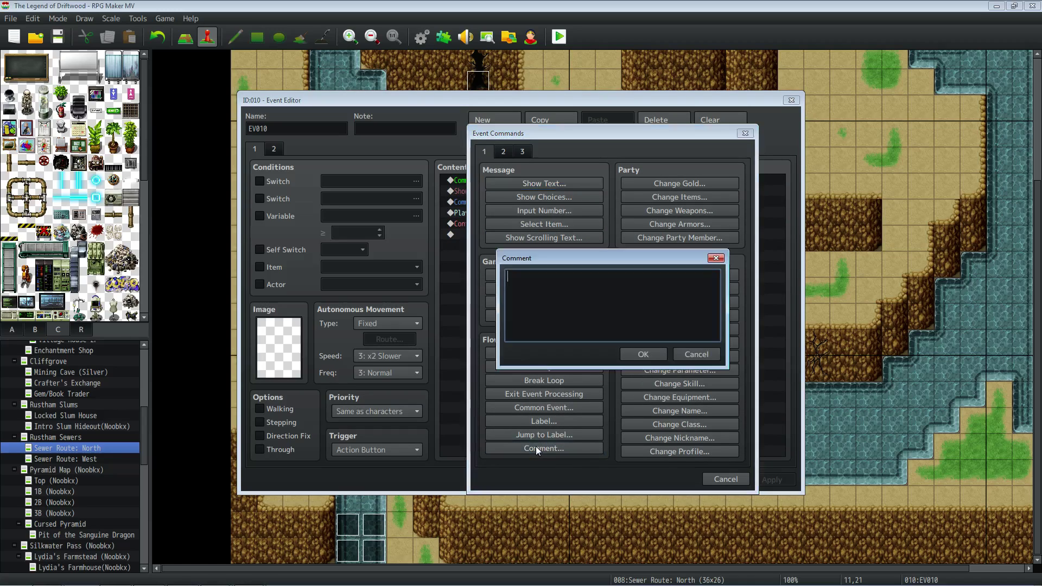
pyautogui.click(698, 354)
pyautogui.click(725, 478)
# Step: Edit the existing comment so it reads <Mini Label: Junk Pile> and confirm it
pyautogui.rightClick(529, 180)
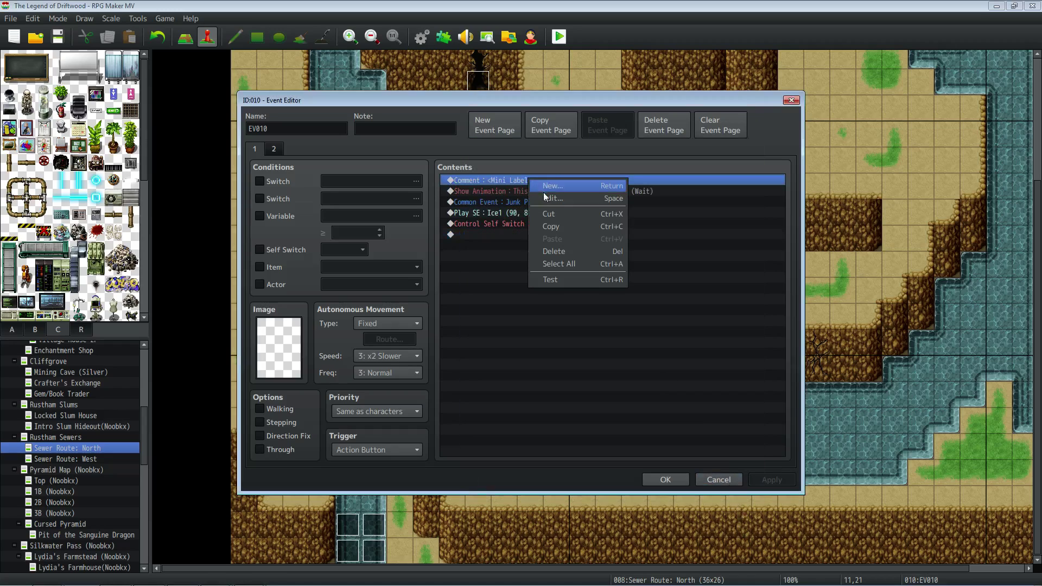
pyautogui.click(548, 198)
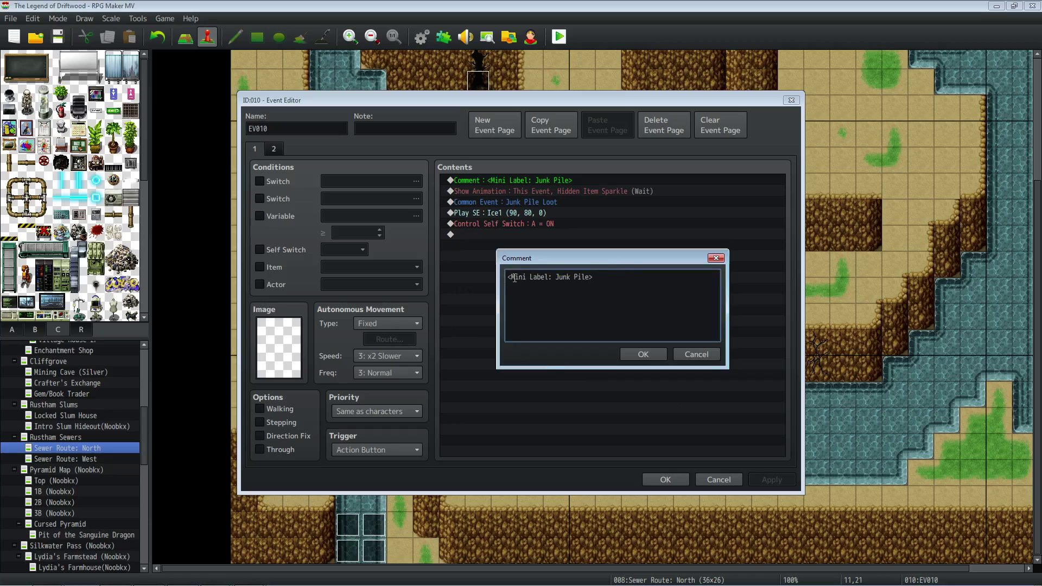
pyautogui.moveTo(510, 278); pyautogui.dragTo(589, 278)
pyautogui.click(550, 277)
pyautogui.moveTo(589, 277); pyautogui.dragTo(557, 278)
pyautogui.click(583, 279)
pyautogui.write('<')
pyautogui.click(632, 354)
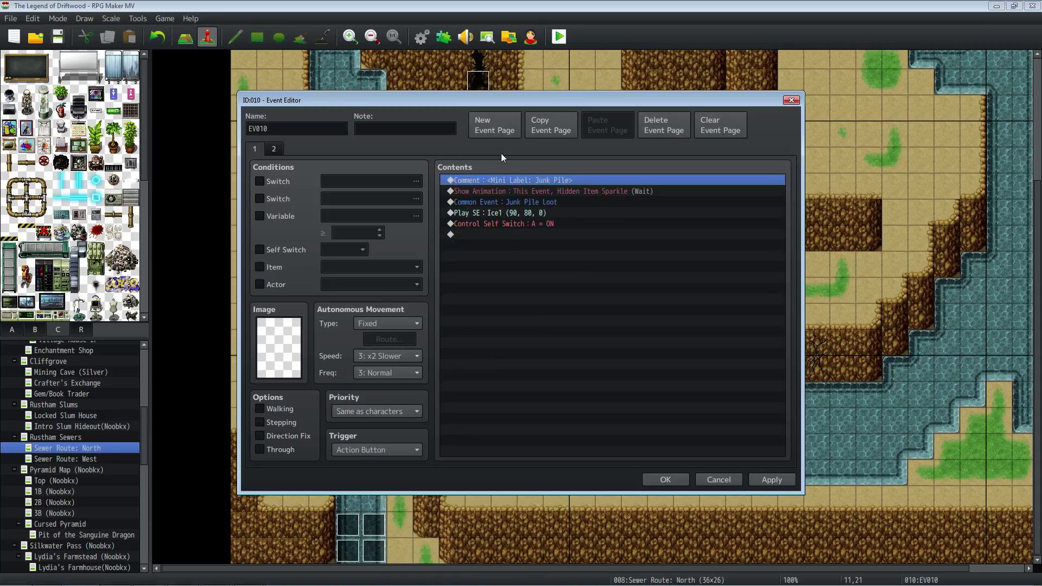
pyautogui.click(502, 223)
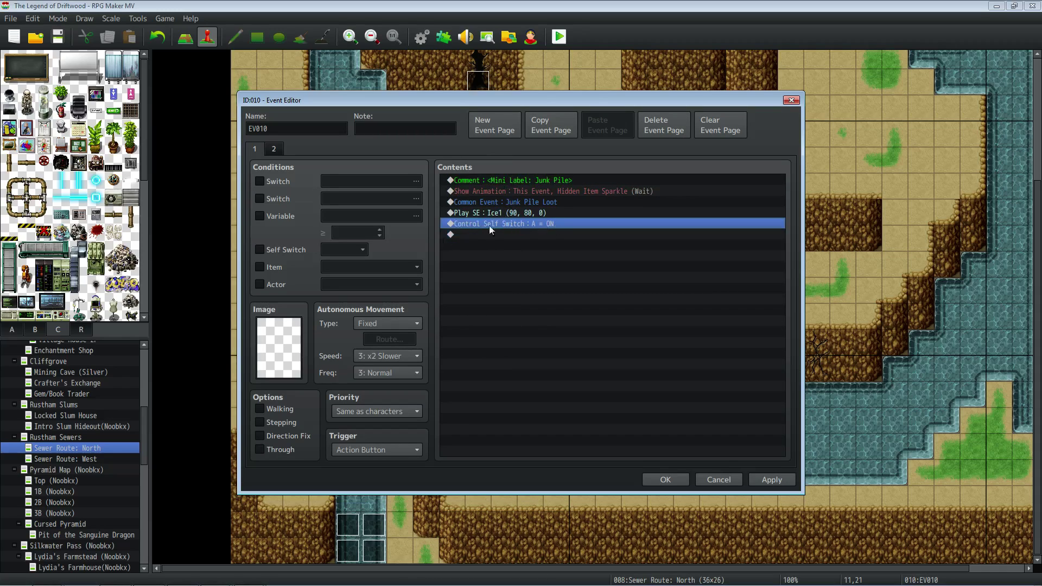
pyautogui.click(274, 150)
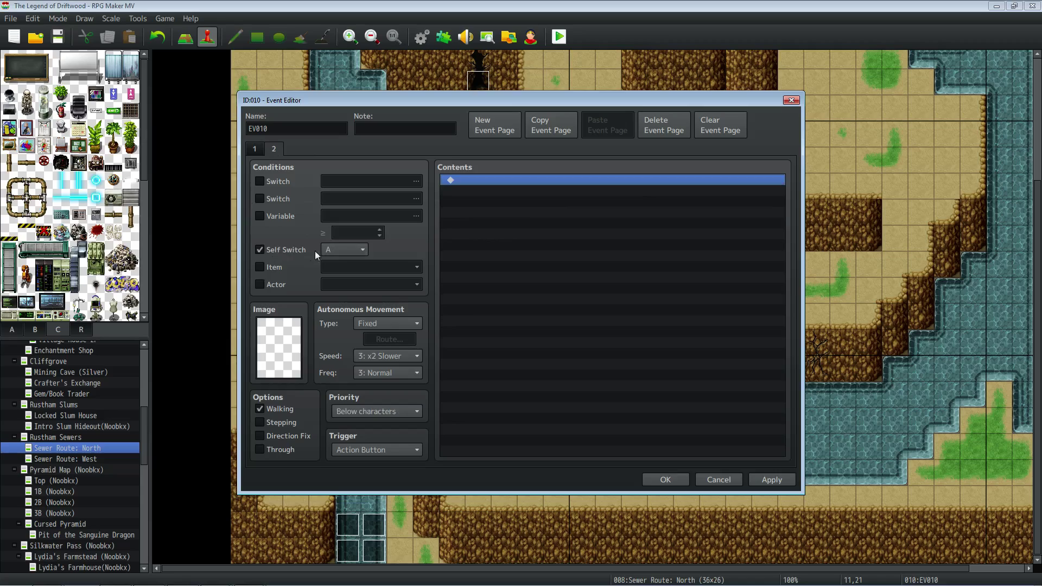
pyautogui.click(255, 150)
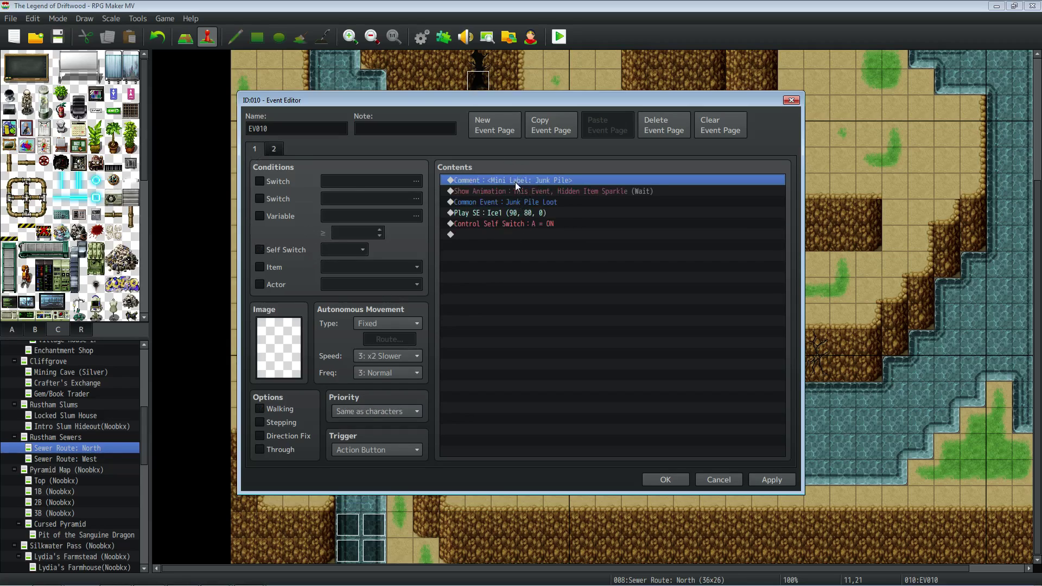
pyautogui.click(497, 224)
pyautogui.click(270, 151)
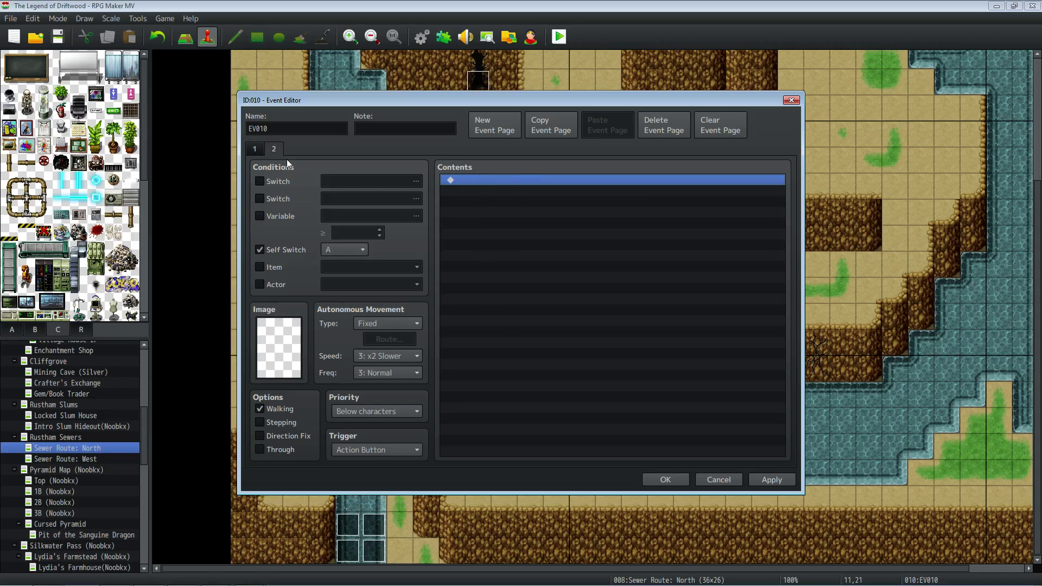
pyautogui.click(264, 154)
pyautogui.click(275, 150)
pyautogui.press('Left')
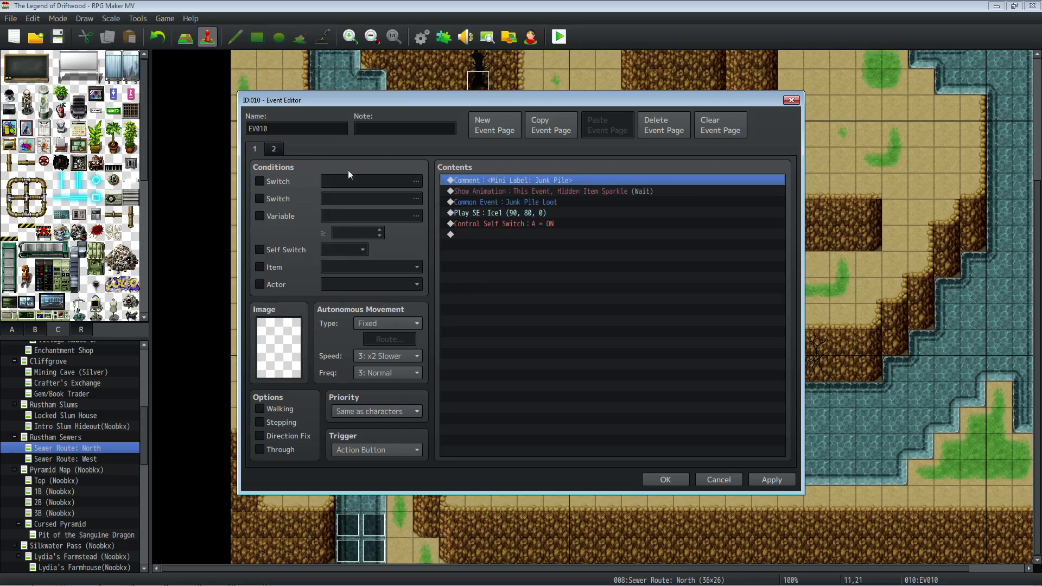
pyautogui.press('Right')
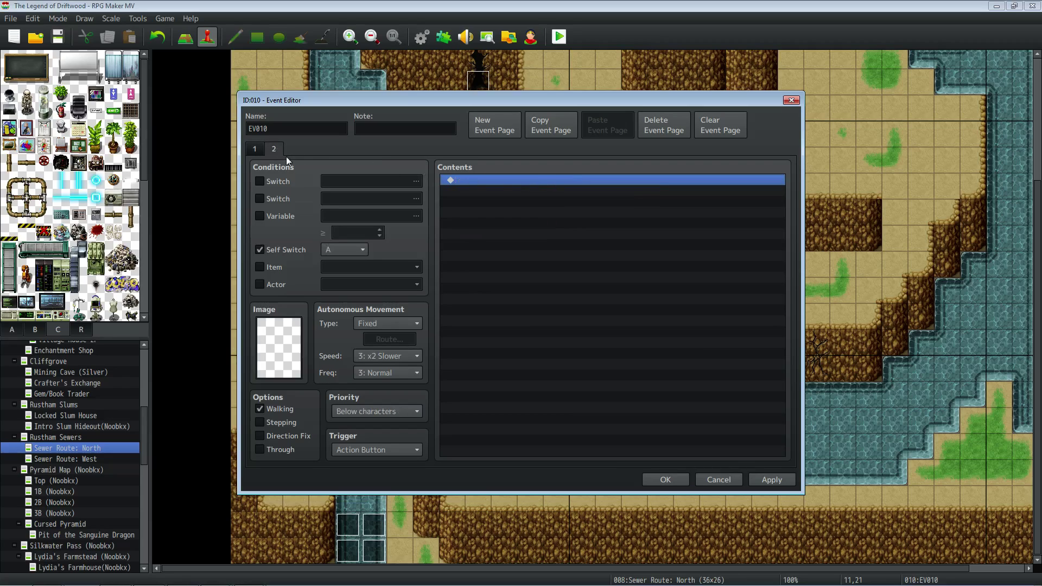
pyautogui.press('Left')
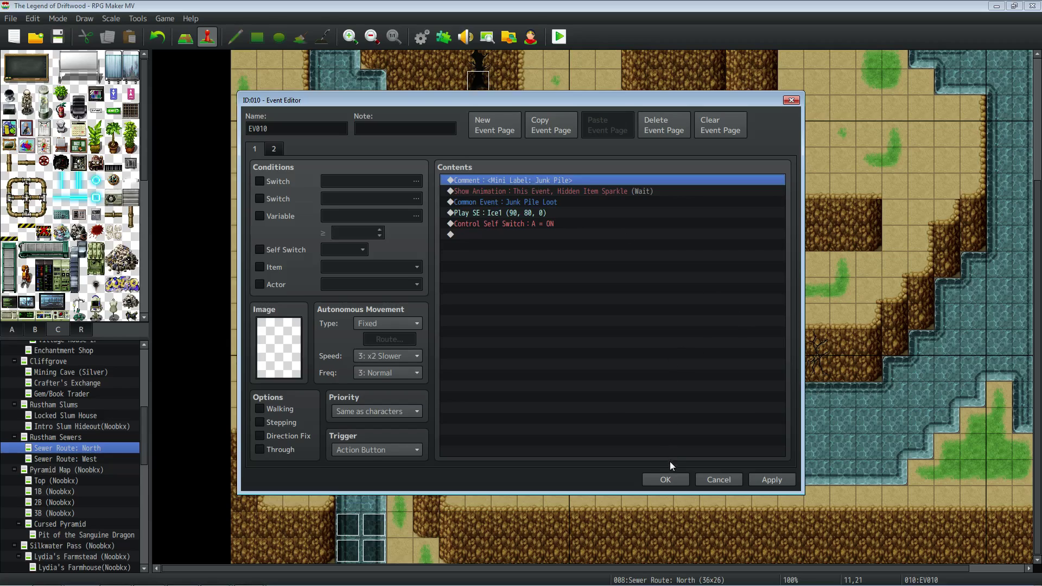
pyautogui.press('Down')
pyautogui.press('Down')
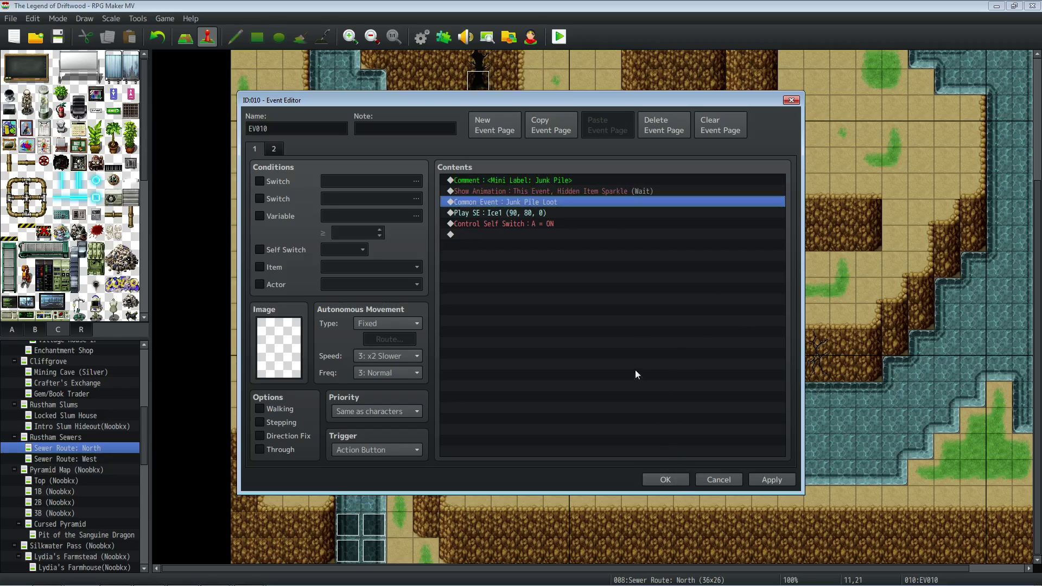
# Step: Save the event, open the Database and show the 0004 Junk Pile Loot common event
pyautogui.click(666, 480)
pyautogui.click(421, 36)
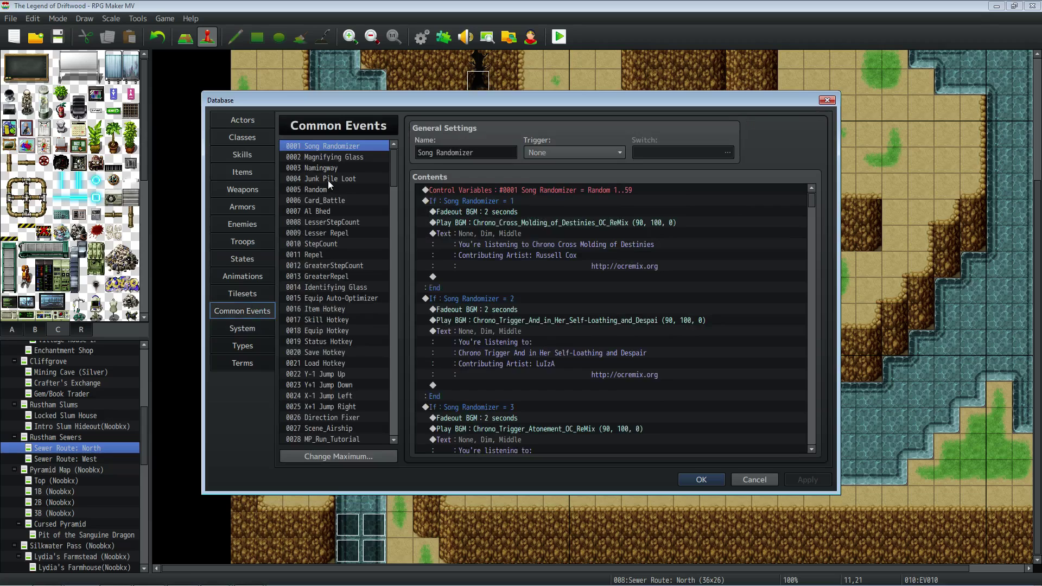
pyautogui.click(354, 181)
pyautogui.click(542, 191)
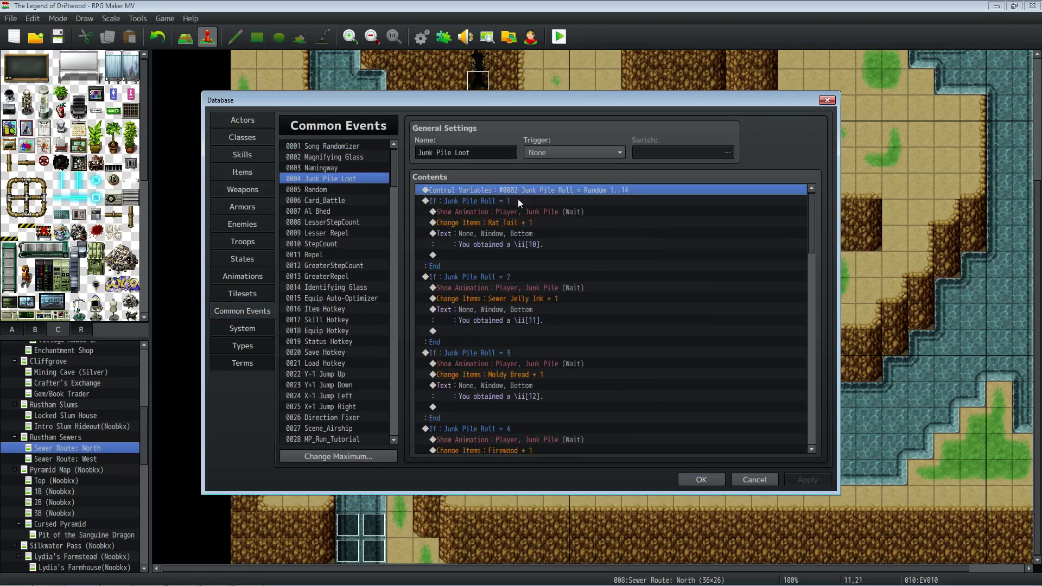
pyautogui.scroll(-2, 548, 262)
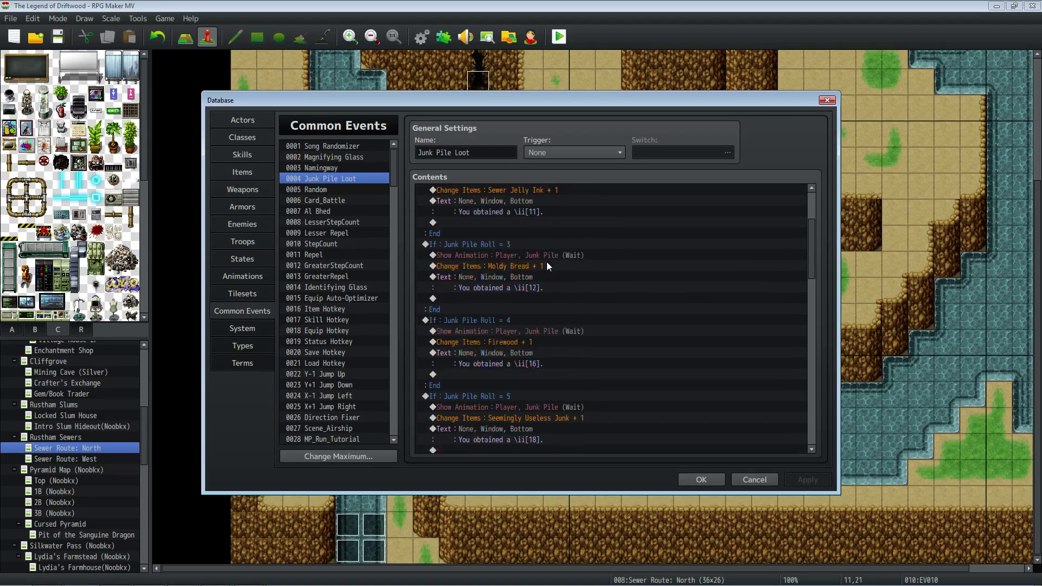
pyautogui.scroll(1, 541, 265)
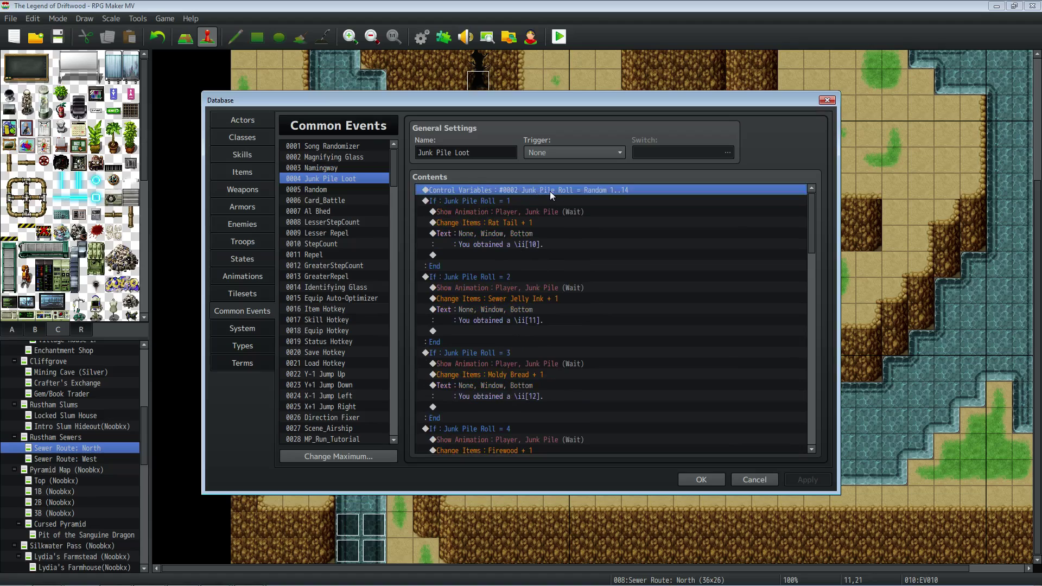
# Step: Inspect the Junk Pile Roll = 1 branch: Show Animation, Rat Tail item and obtained message
pyautogui.click(519, 204)
pyautogui.click(525, 256)
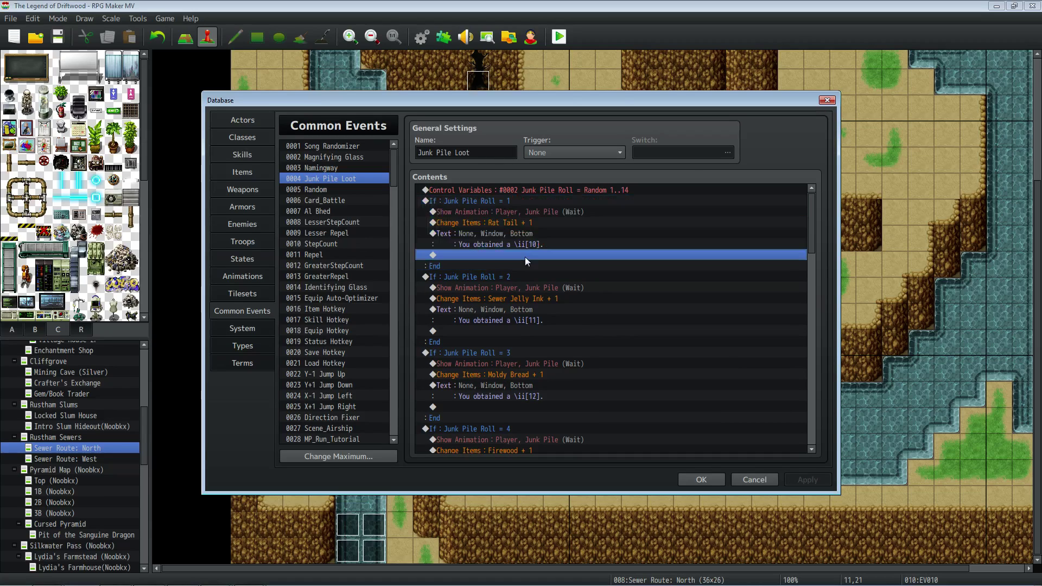
pyautogui.click(503, 214)
pyautogui.click(496, 205)
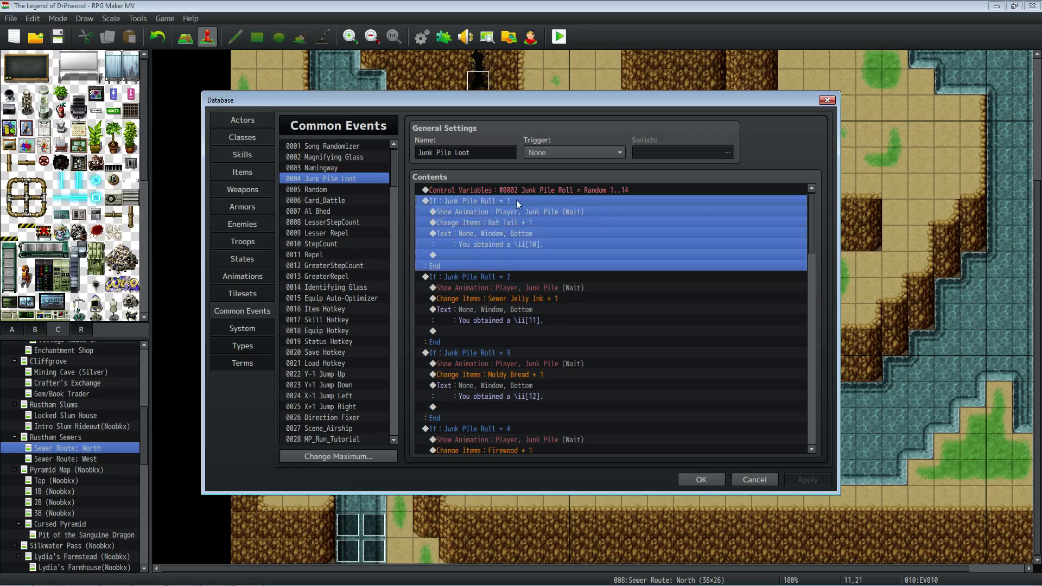
pyautogui.click(535, 220)
pyautogui.click(533, 213)
pyautogui.click(526, 222)
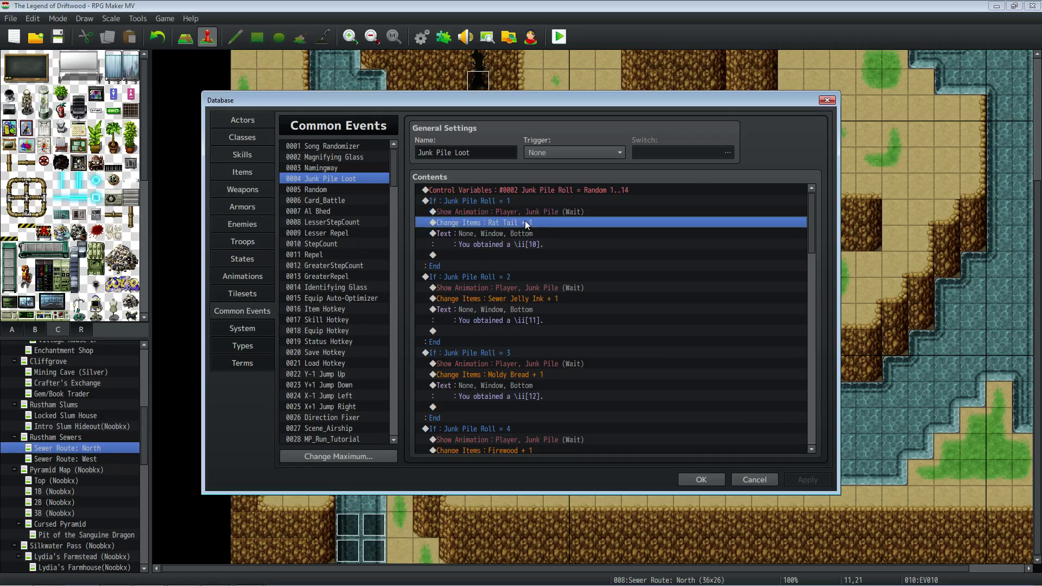
pyautogui.click(515, 237)
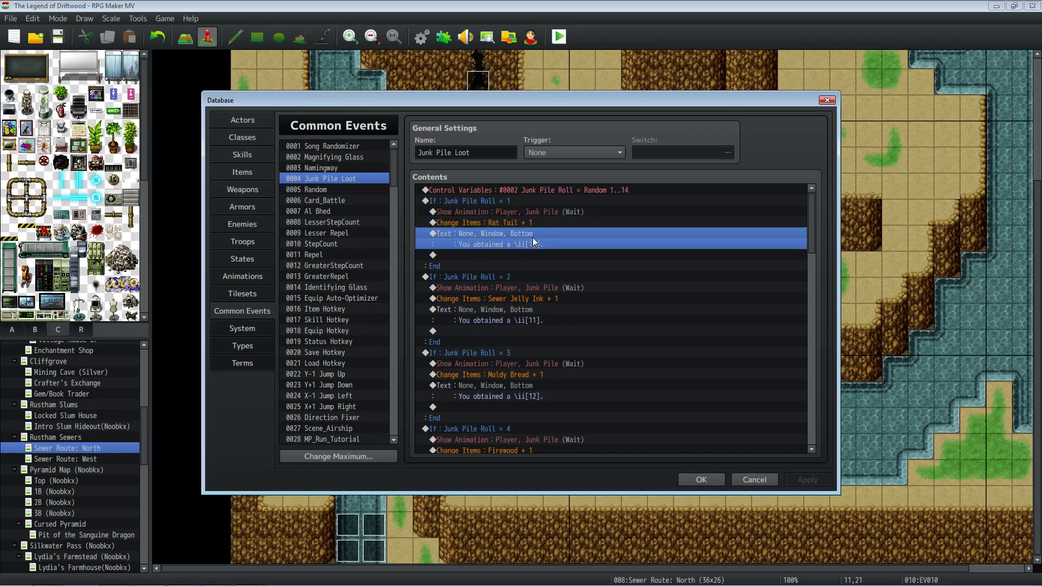
# Step: Scroll through the remaining rolls up to 14, including Curious Fungus, then close the database with OK
pyautogui.scroll(-7, 525, 249)
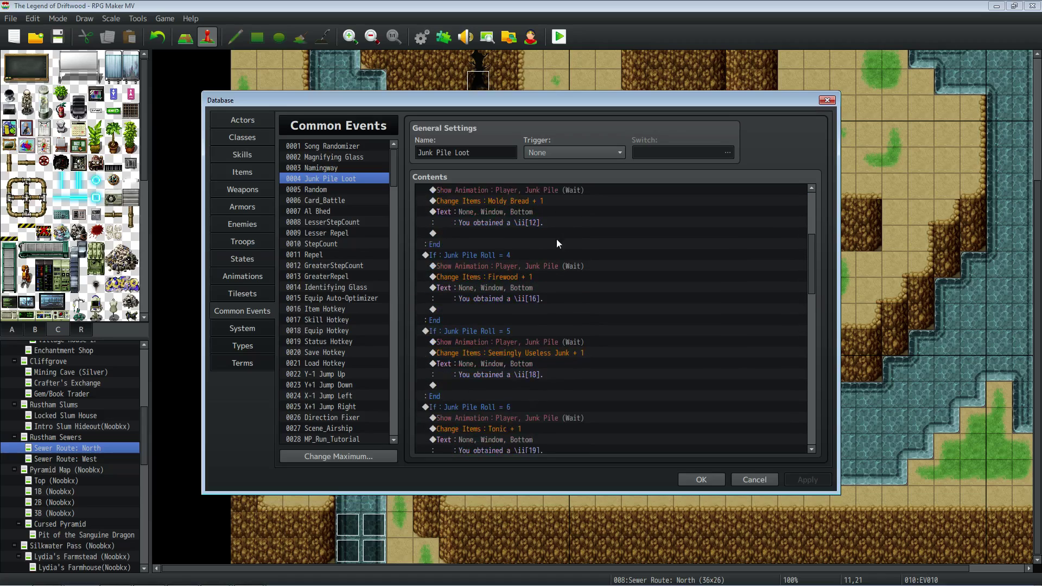
pyautogui.scroll(-1, 506, 194)
pyautogui.scroll(-9, 524, 337)
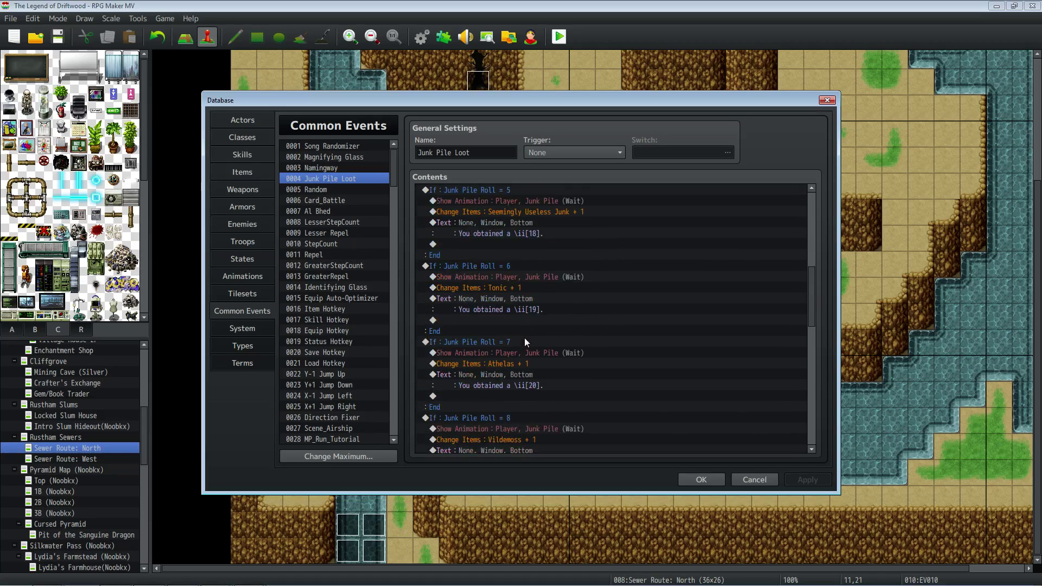
pyautogui.moveTo(807, 341); pyautogui.dragTo(803, 194)
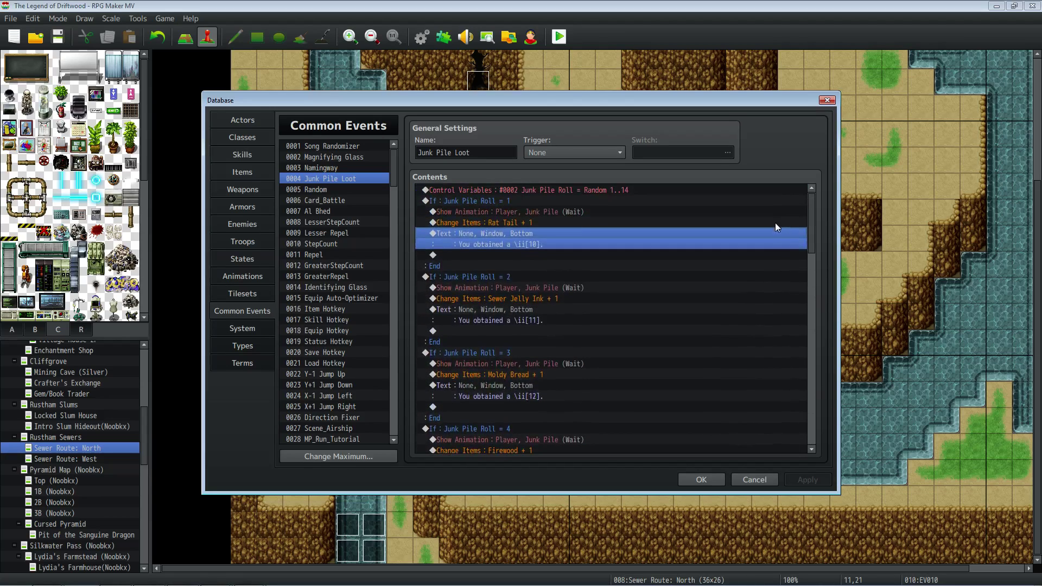
pyautogui.scroll(-12, 606, 367)
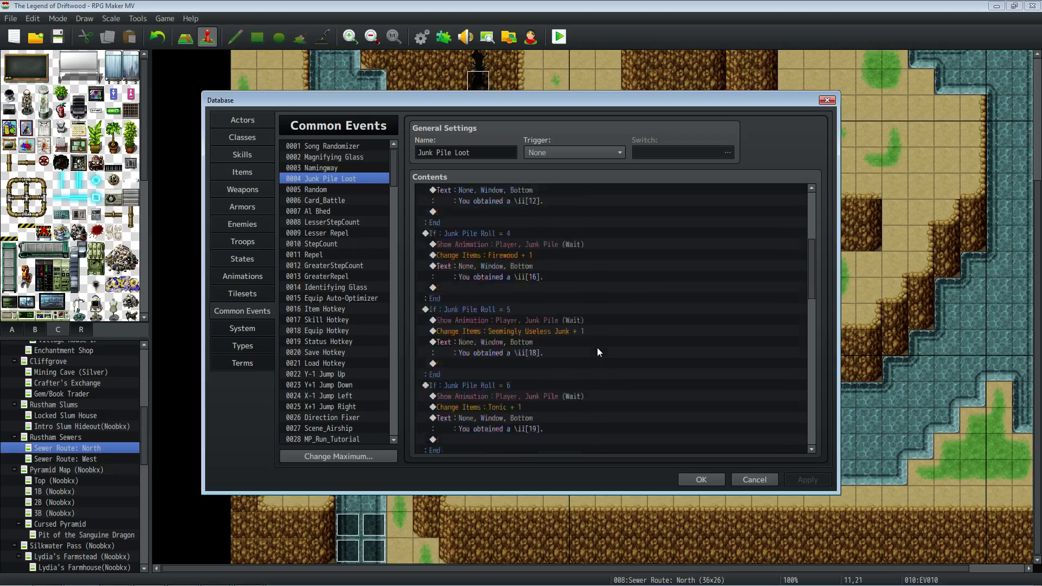
pyautogui.scroll(-12, 597, 346)
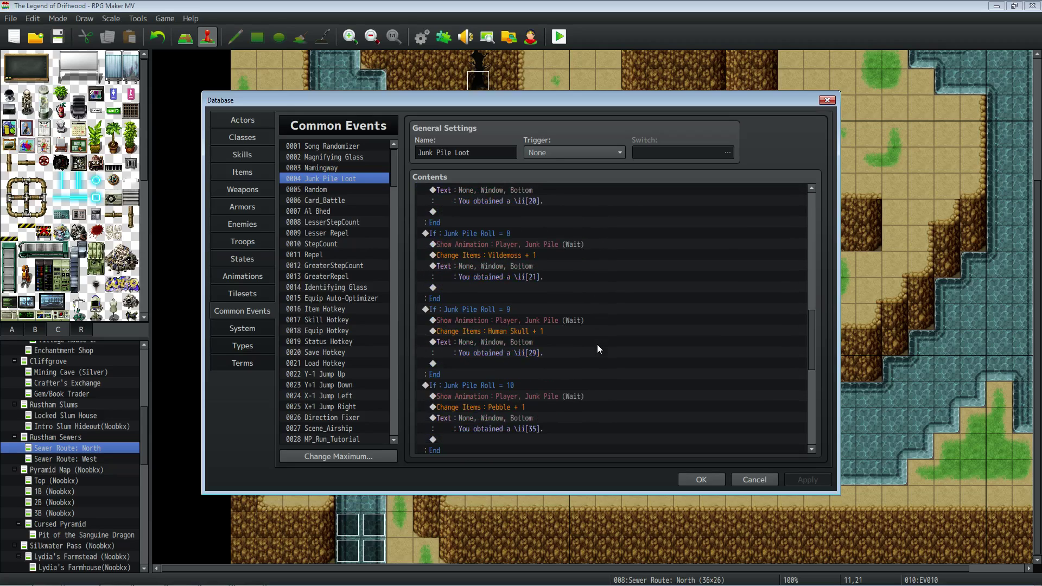
pyautogui.scroll(-3, 597, 344)
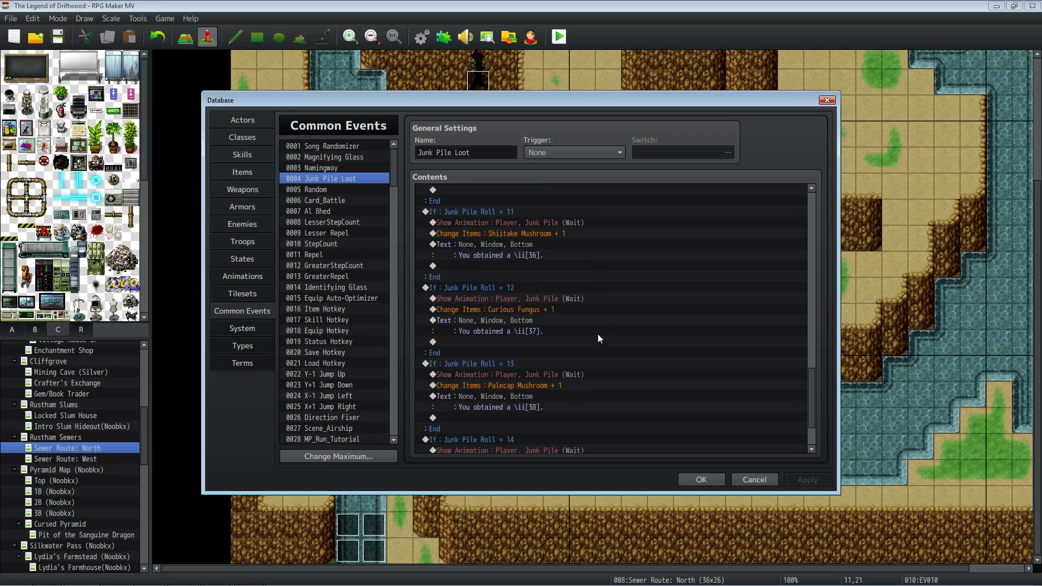
pyautogui.click(534, 310)
pyautogui.scroll(-3, 545, 324)
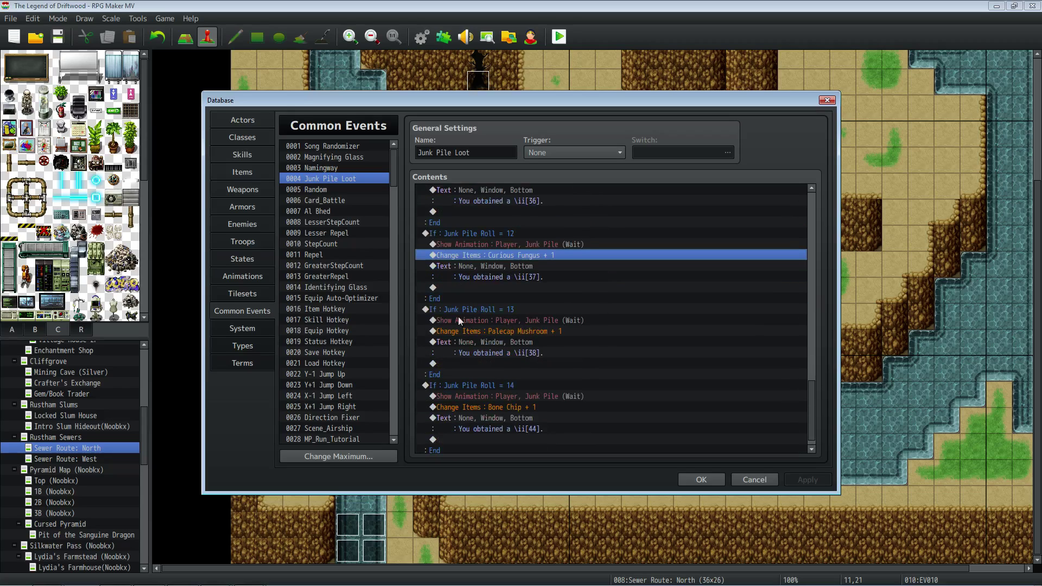
pyautogui.moveTo(812, 412); pyautogui.dragTo(809, 216)
pyautogui.click(503, 213)
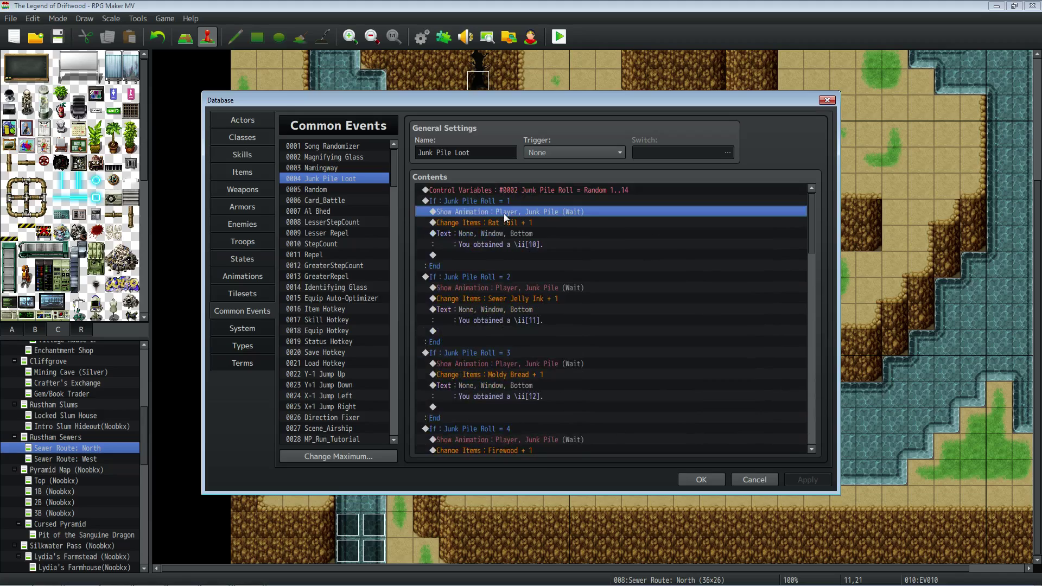
pyautogui.click(511, 223)
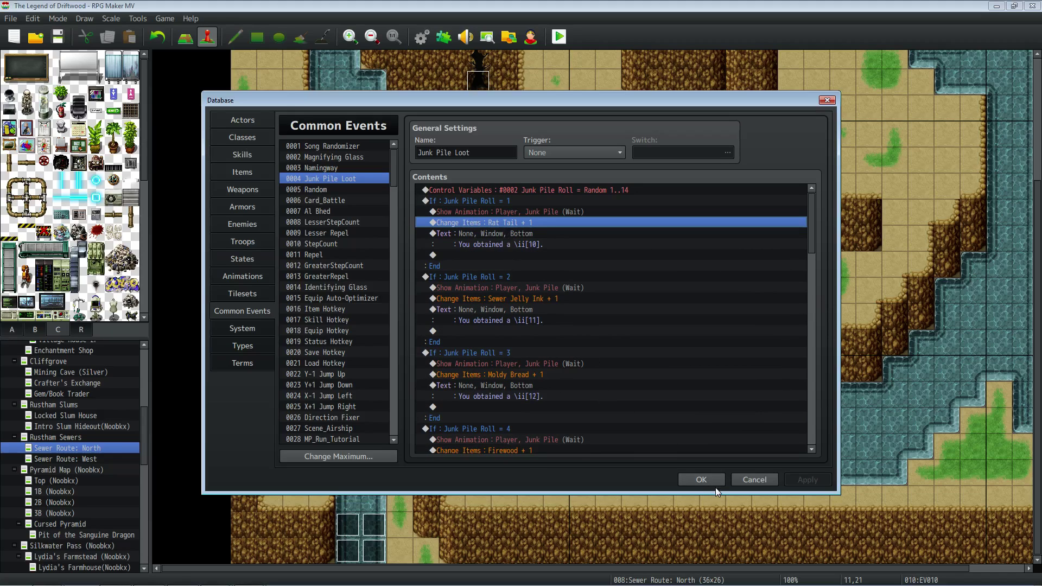
pyautogui.click(700, 481)
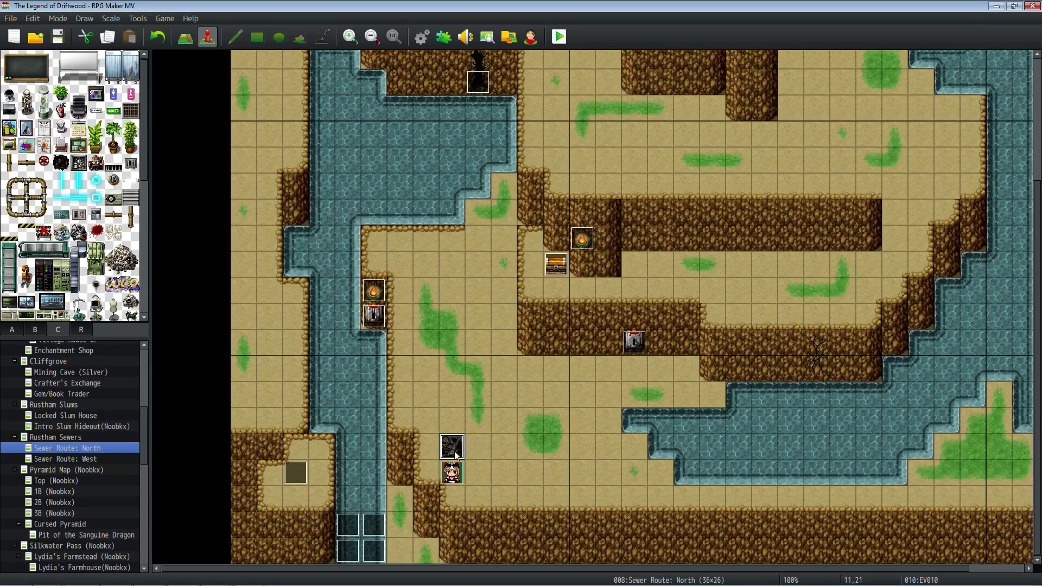
# Step: Save the project and playtest it, starting a New Game
pyautogui.click(56, 37)
pyautogui.click(558, 37)
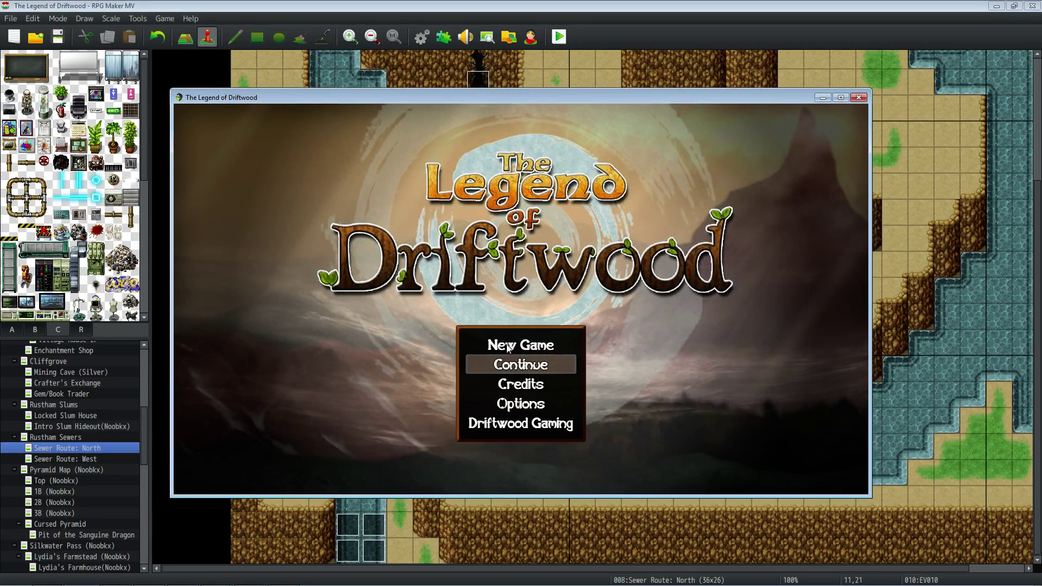
pyautogui.press('Up')
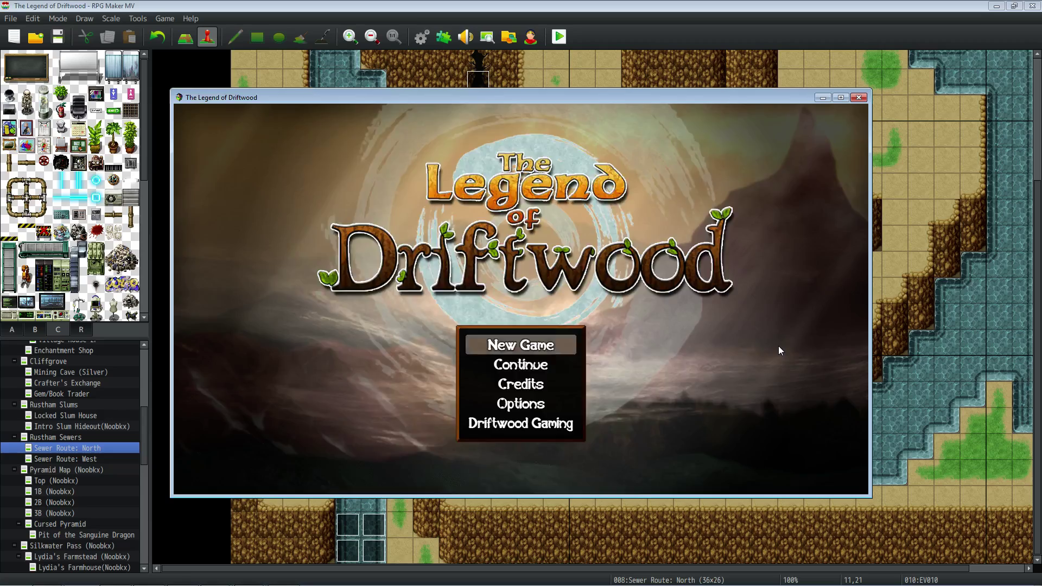
pyautogui.press('Return')
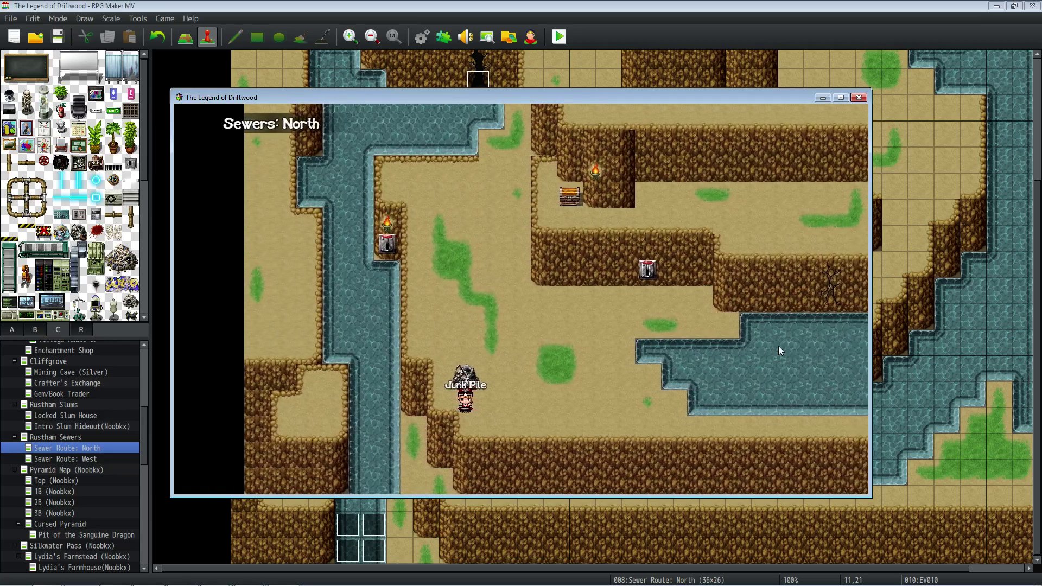
# Step: Face the Junk Pile, loot a Human Skull, dismiss the message and close the playtest
pyautogui.press('Return')
pyautogui.press('Return')
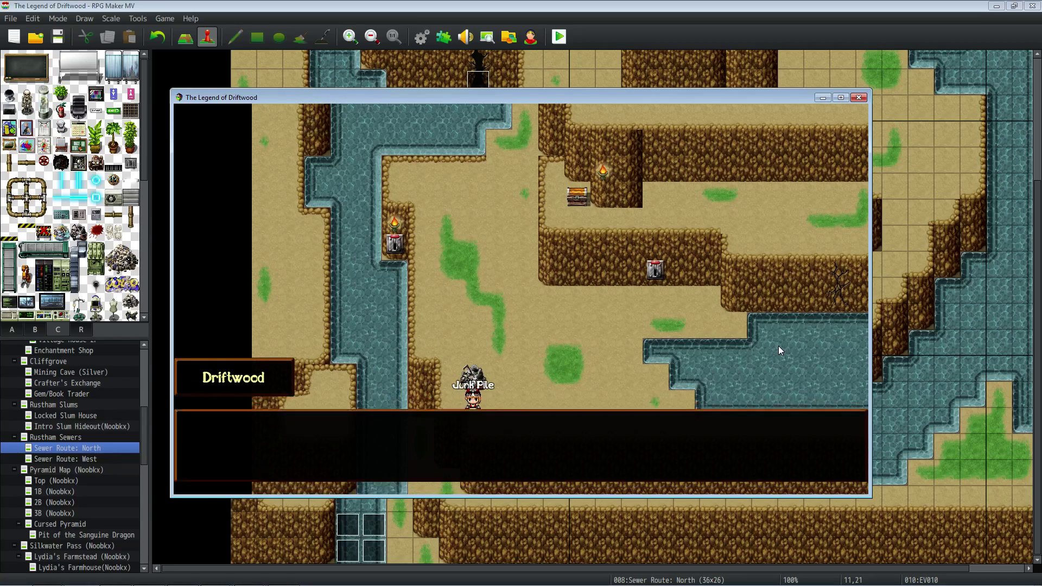
pyautogui.press('Down')
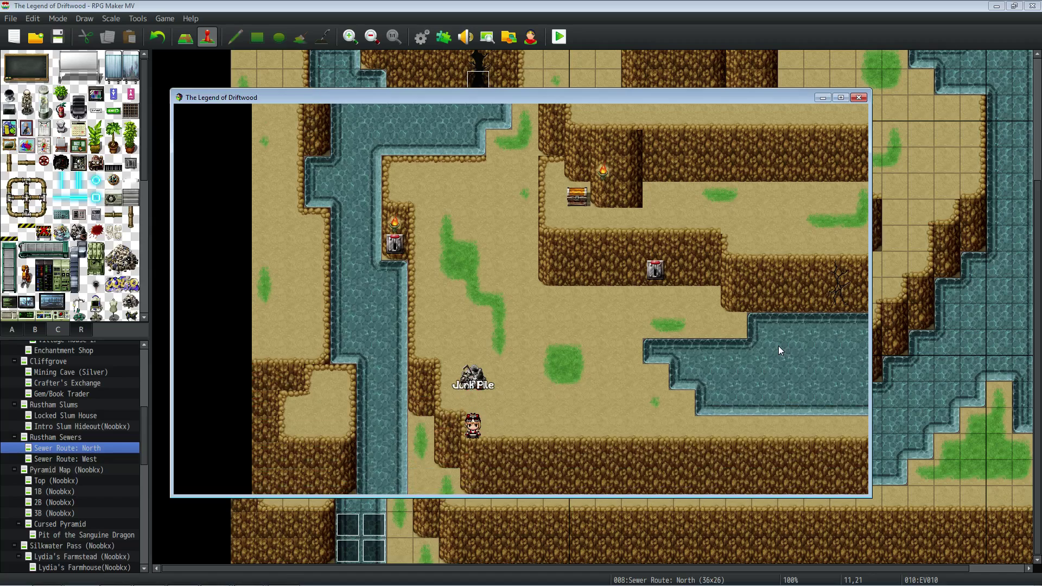
pyautogui.press('Up')
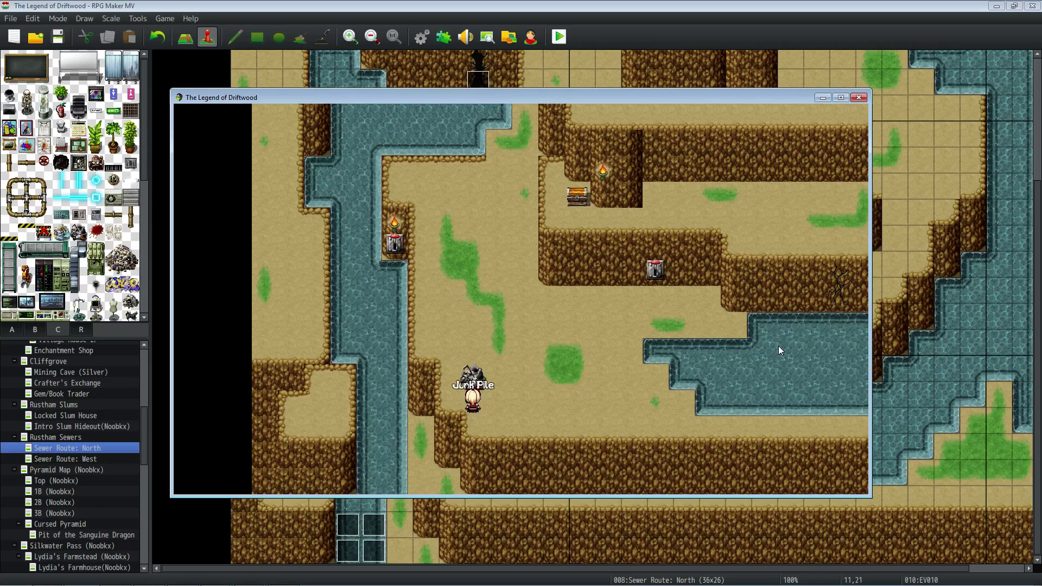
pyautogui.press('Return')
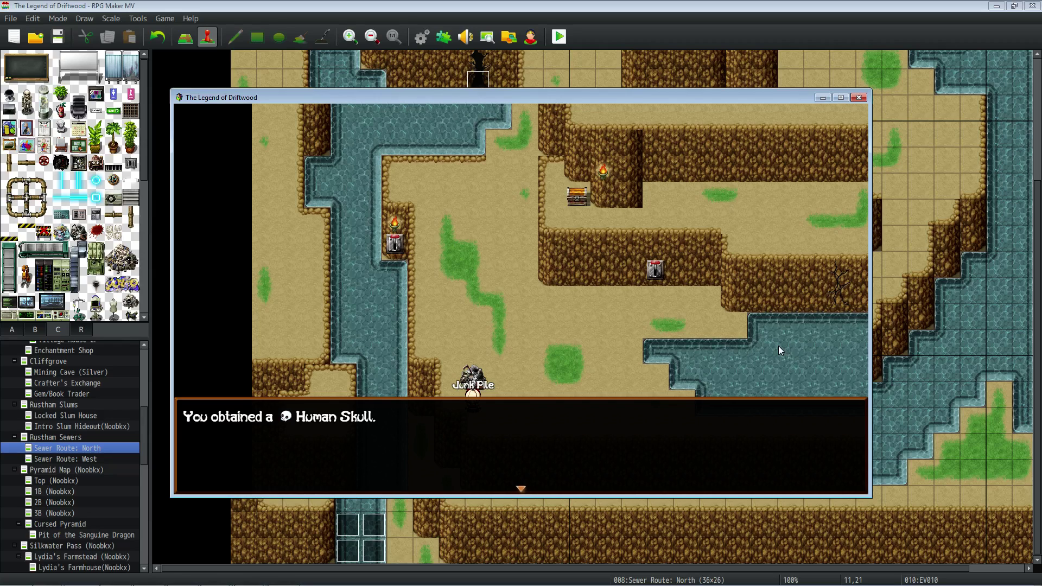
pyautogui.press('Return')
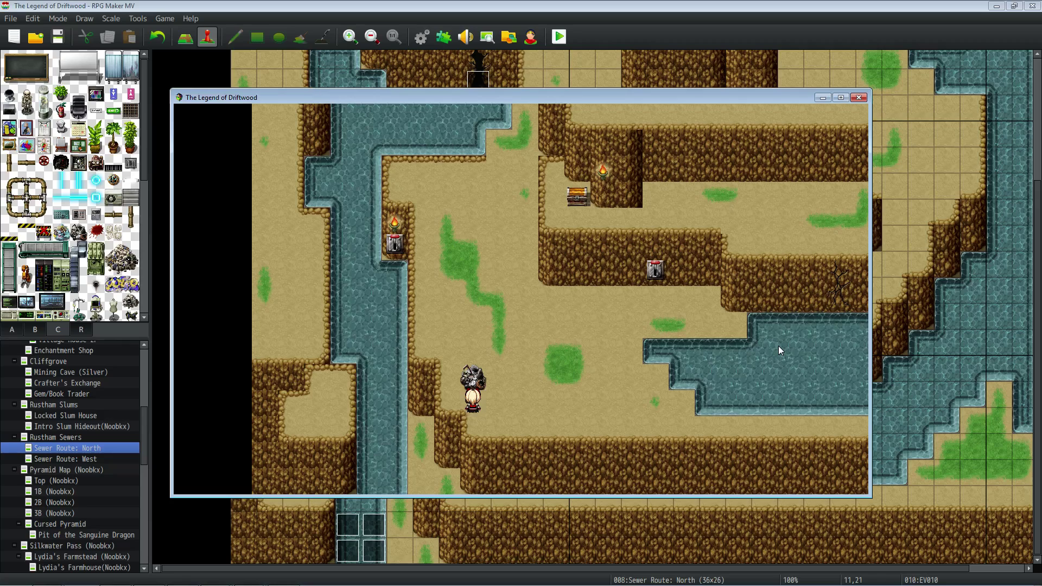
pyautogui.click(858, 97)
# Step: Save the project with the finished Junk Pile event
pyautogui.click(57, 37)
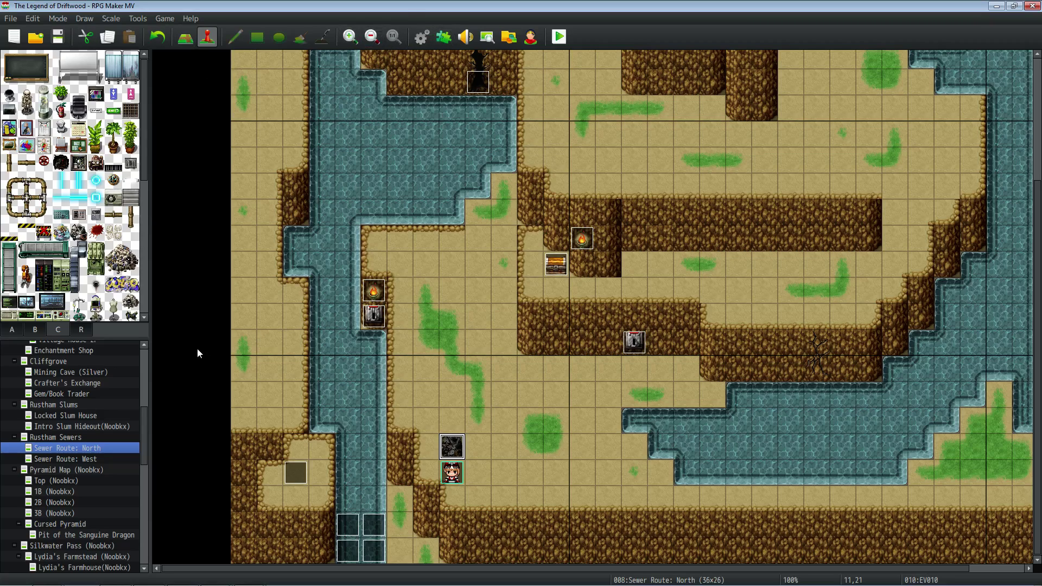
pyautogui.click(248, 575)
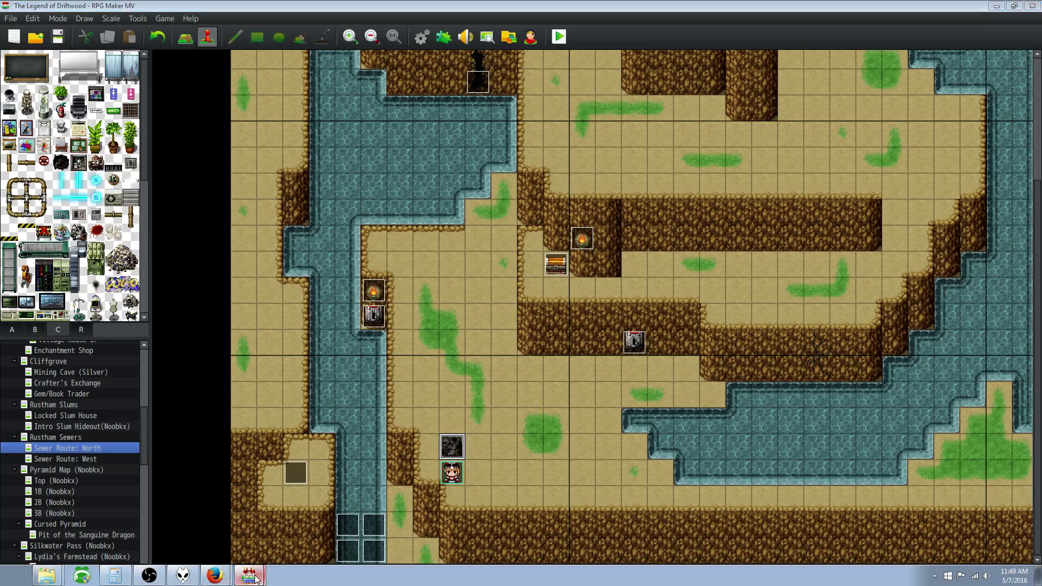
pyautogui.click(236, 537)
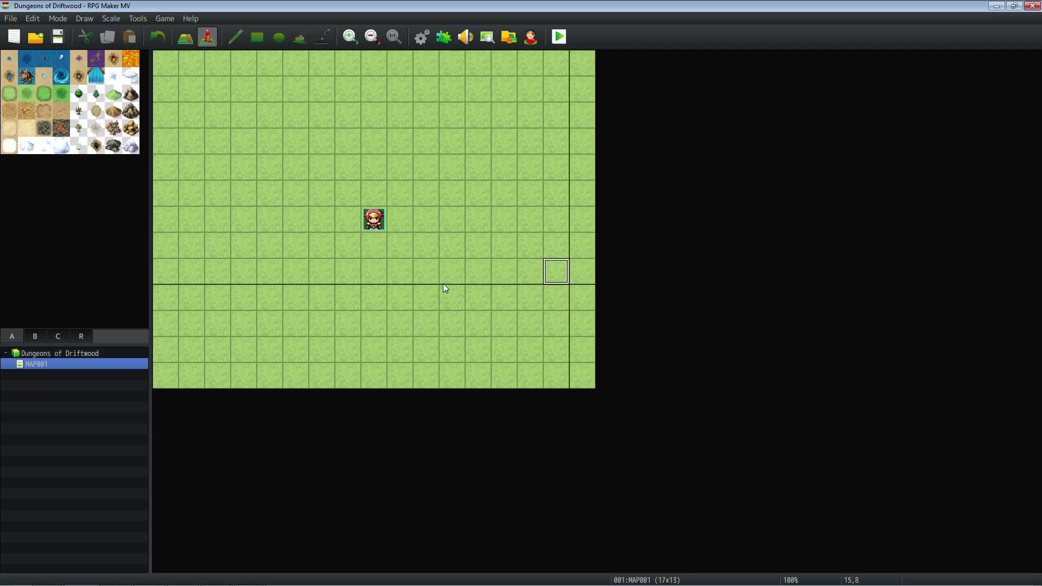
pyautogui.click(249, 576)
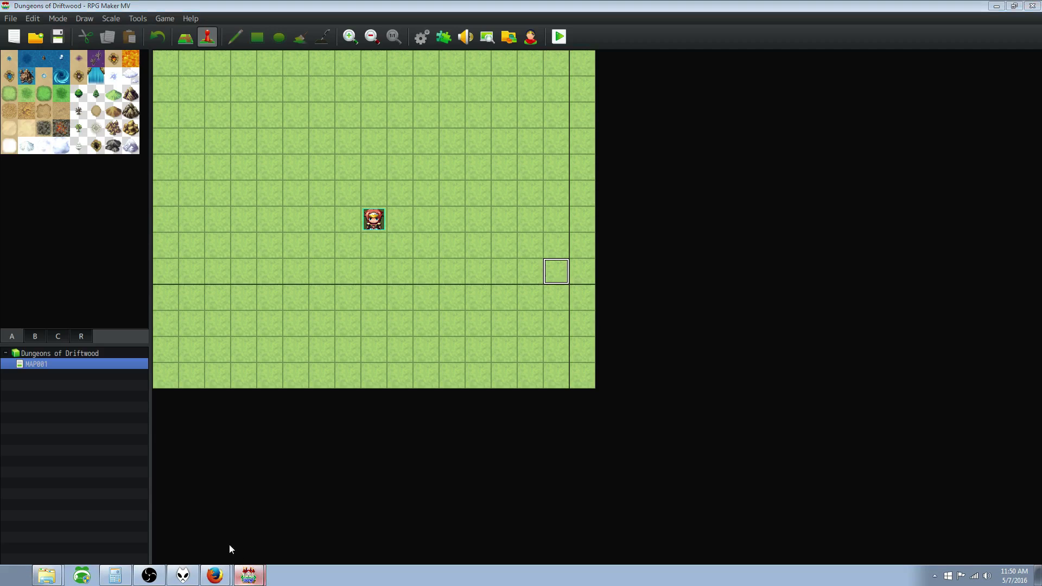
pyautogui.click(224, 546)
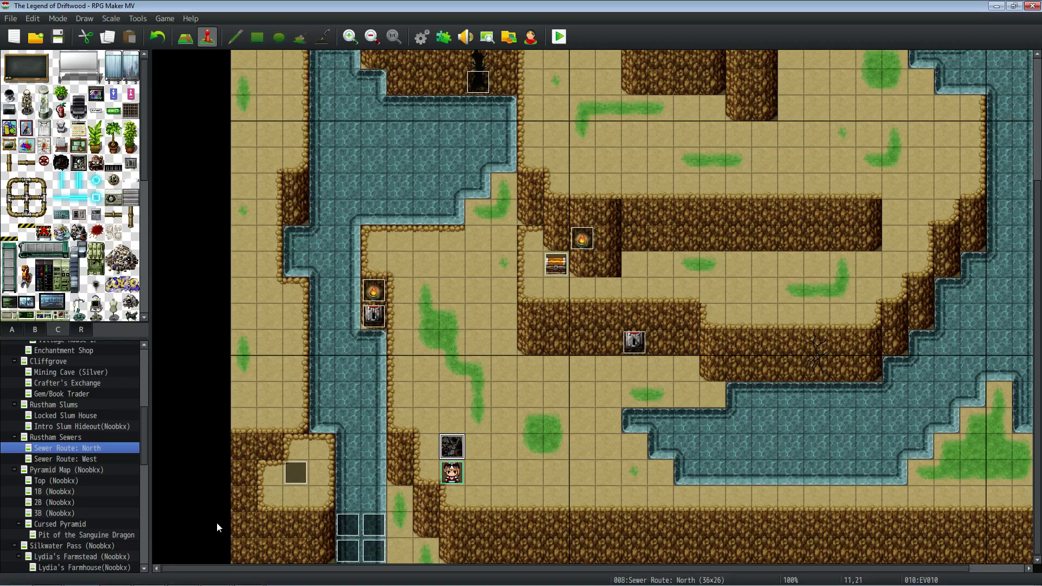